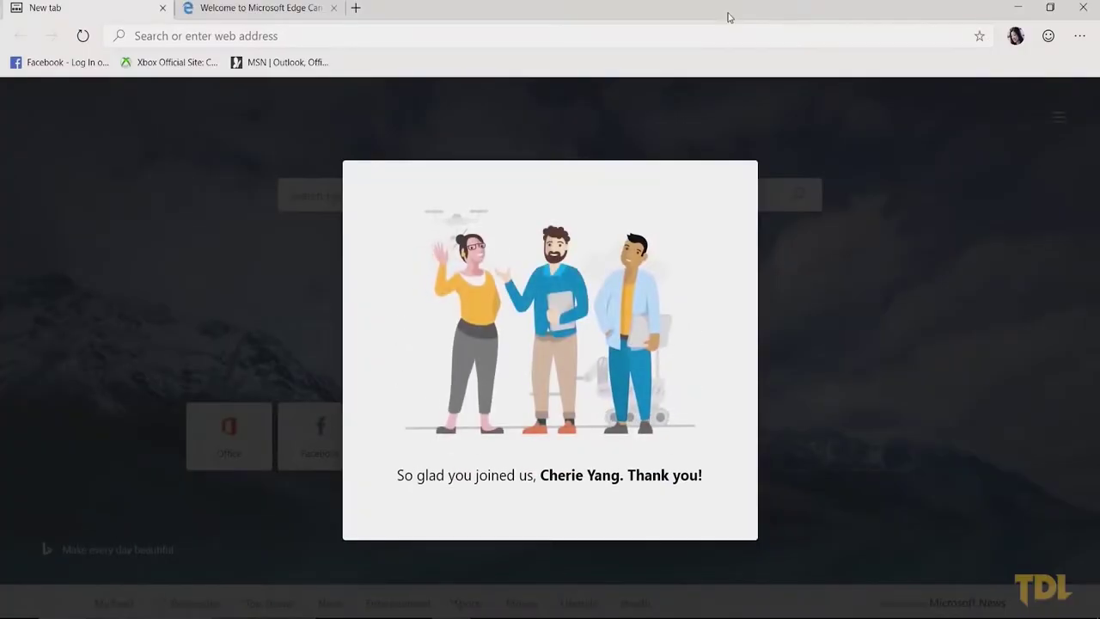
# Step: Finish first-run setup by importing from Mozilla Firefox and choosing the Inspirational new tab look
pyautogui.click(522, 266)
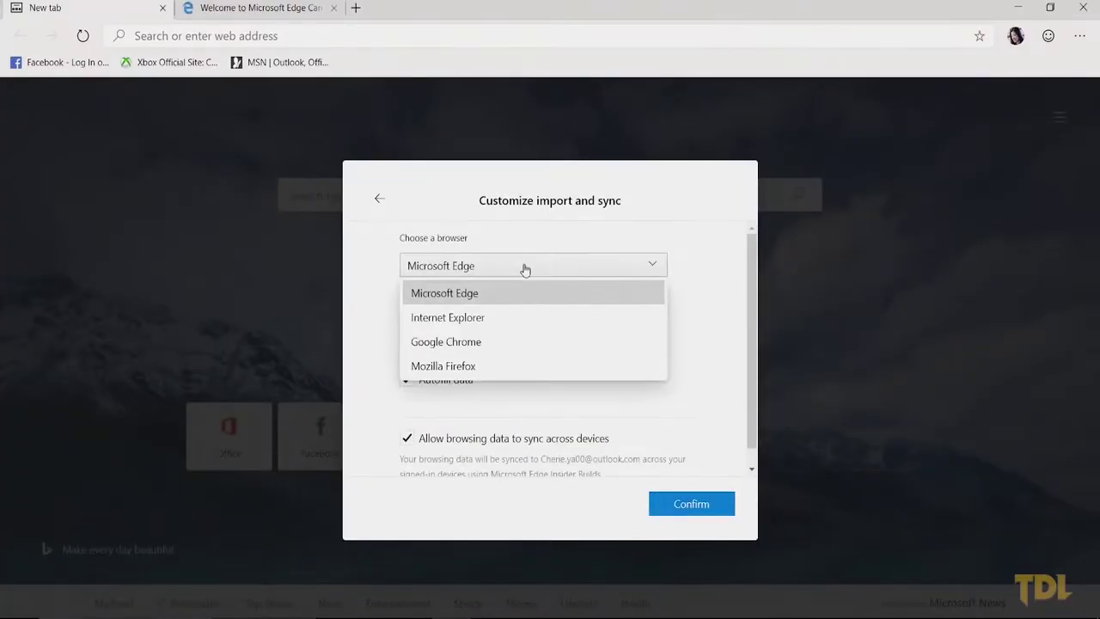
pyautogui.press('Down')
pyautogui.press('Down')
pyautogui.press('Down')
pyautogui.click(695, 505)
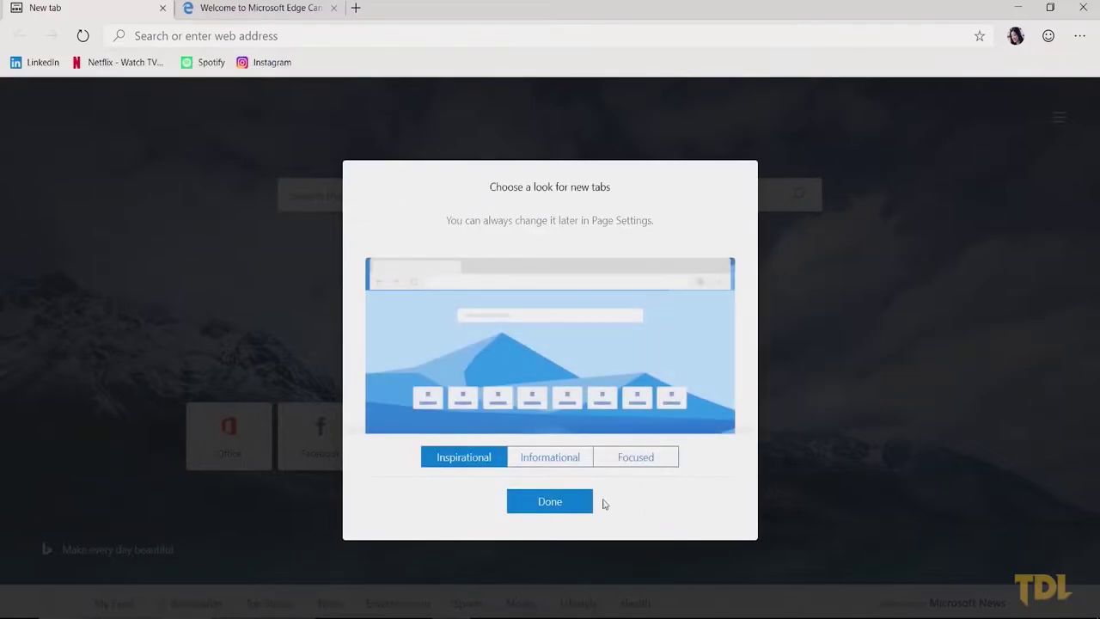
pyautogui.click(547, 502)
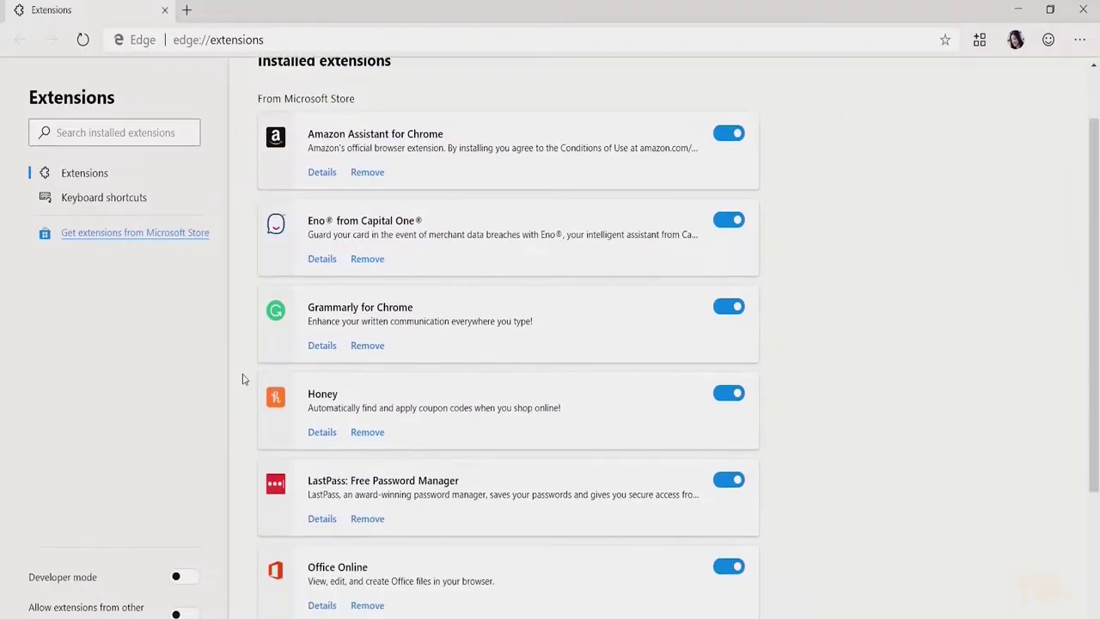
pyautogui.scroll(-3, 242, 377)
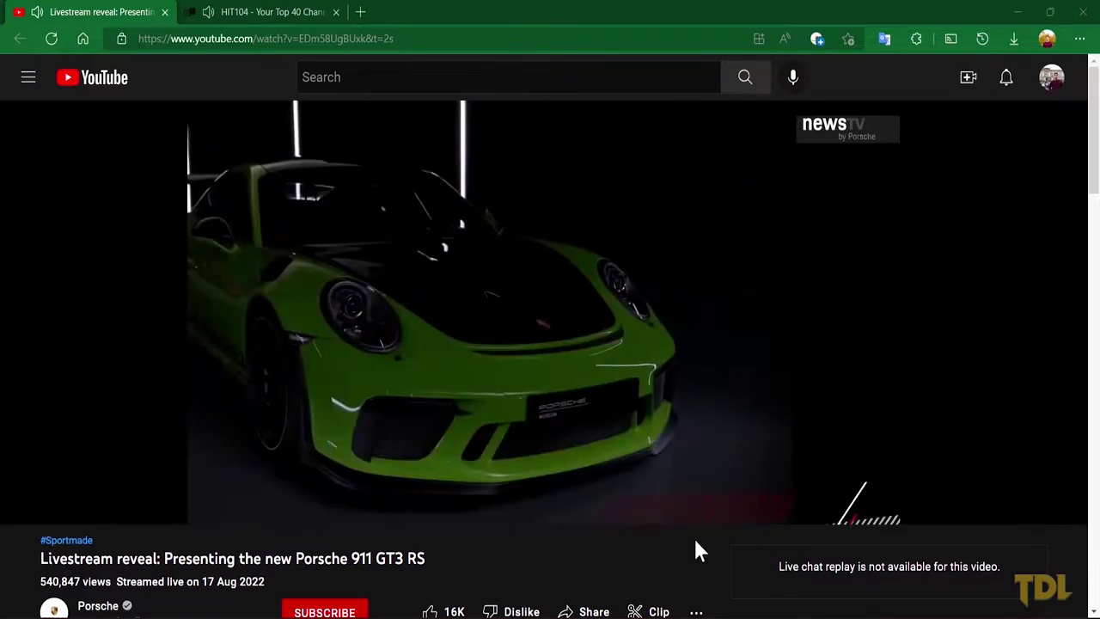
# Step: Mute the HIT104 radio tab and the YouTube livestream tab, including HIT104 via Mute tab
pyautogui.click(283, 12)
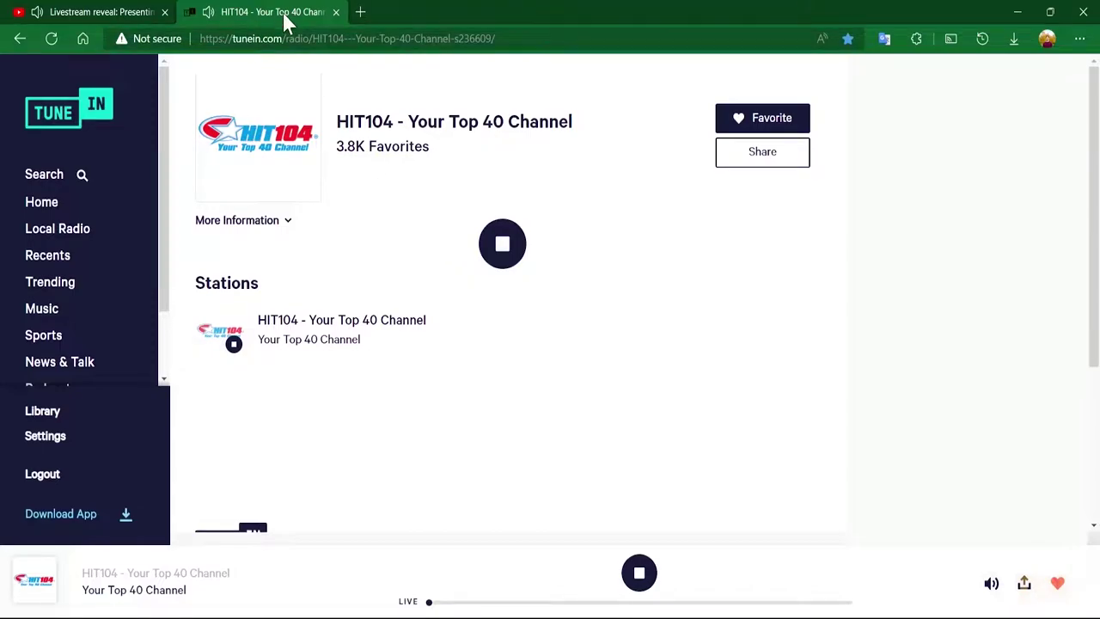
pyautogui.click(207, 11)
pyautogui.click(138, 13)
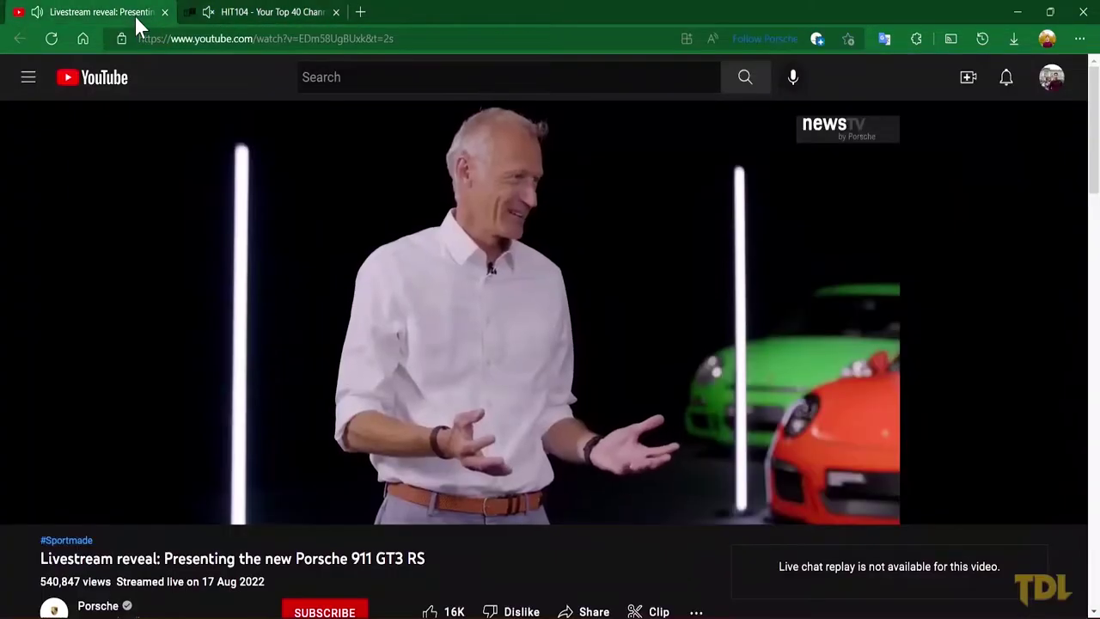
pyautogui.click(39, 12)
pyautogui.click(212, 10)
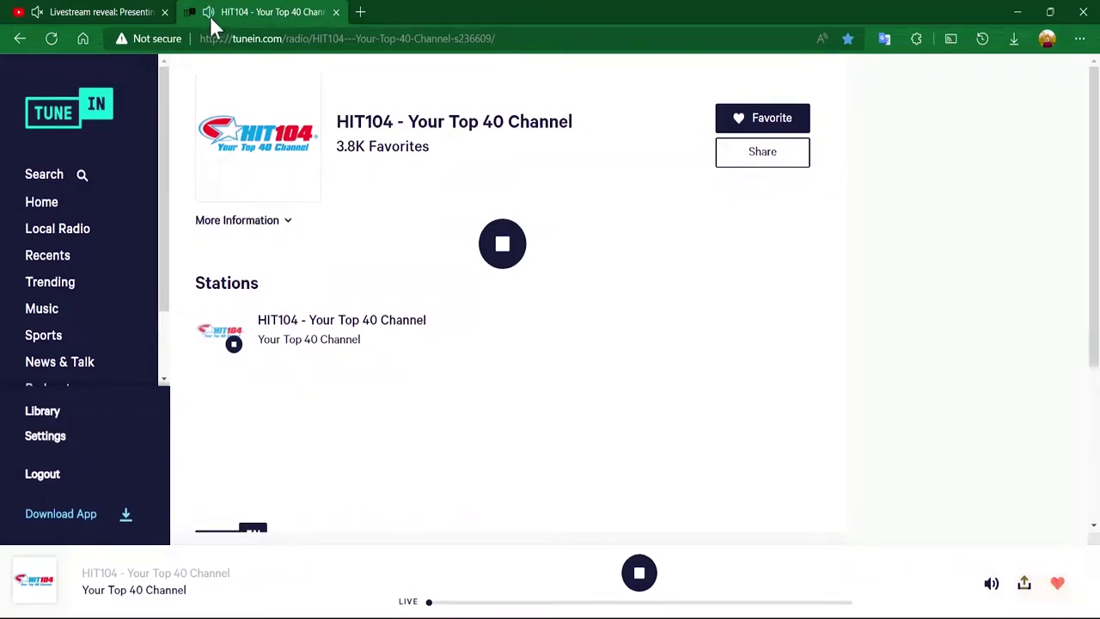
pyautogui.rightClick(210, 16)
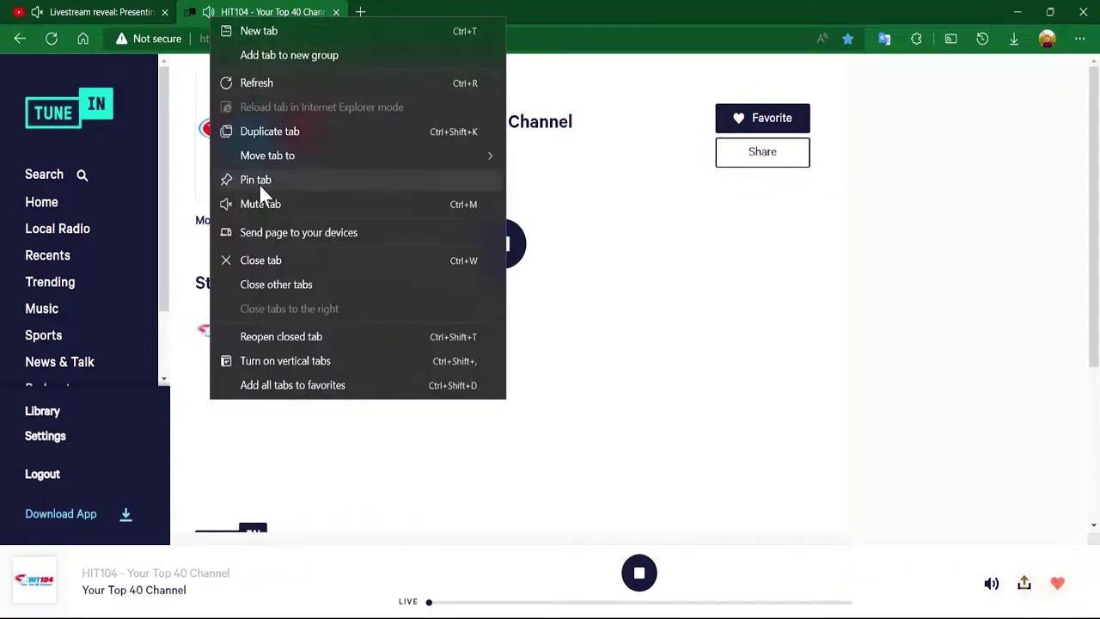
pyautogui.click(260, 207)
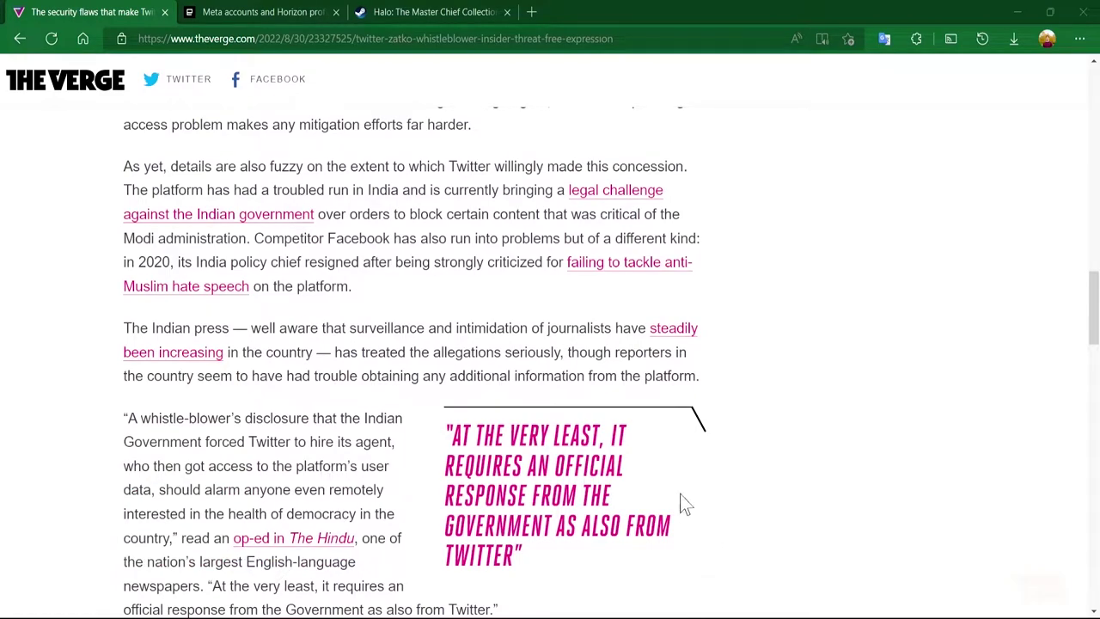
# Step: Close The Verge article tab, reopen it with Ctrl+Shift+T, then close the browser window
pyautogui.click(164, 12)
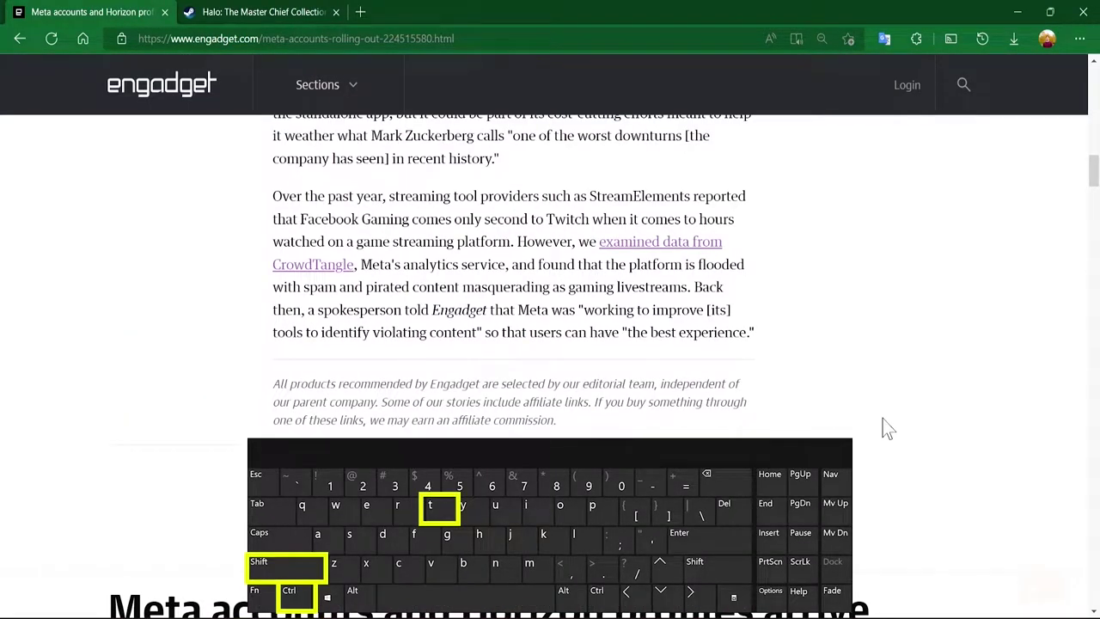
pyautogui.hotkey('ctrl', 'shift', 't')
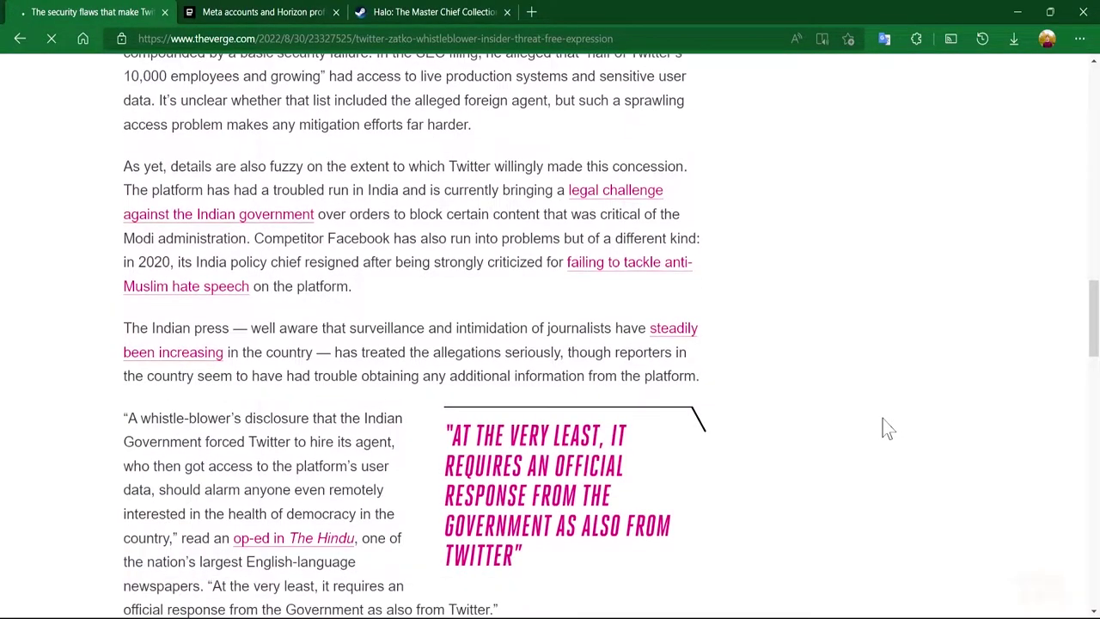
pyautogui.click(1083, 12)
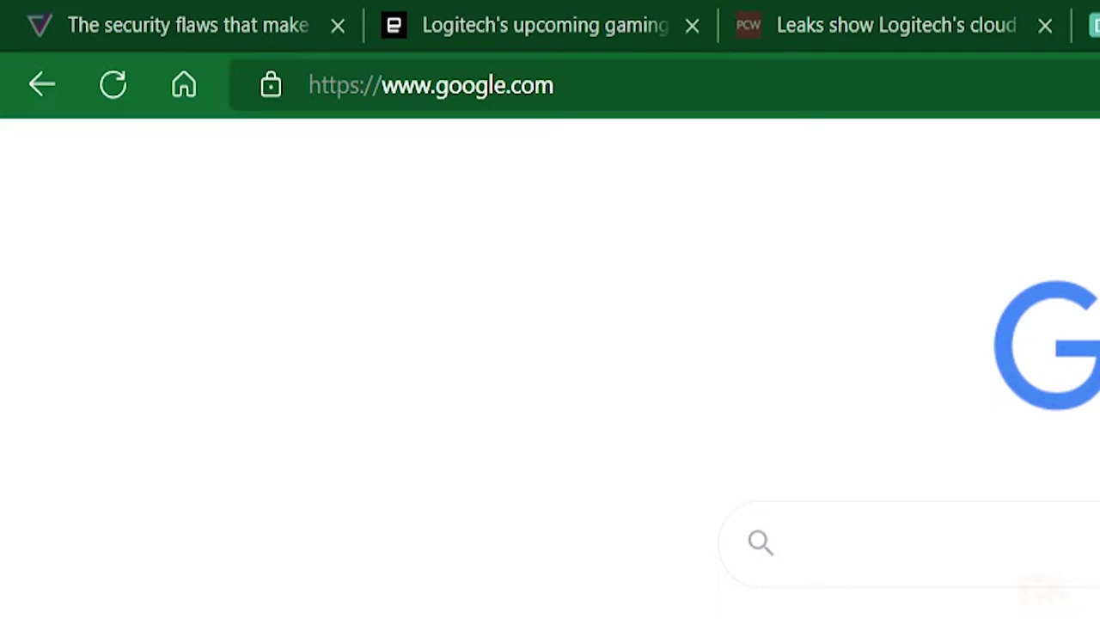
# Step: Turn on sleeping tabs in System and performance with a 15-minute inactivity timer
pyautogui.click(1080, 39)
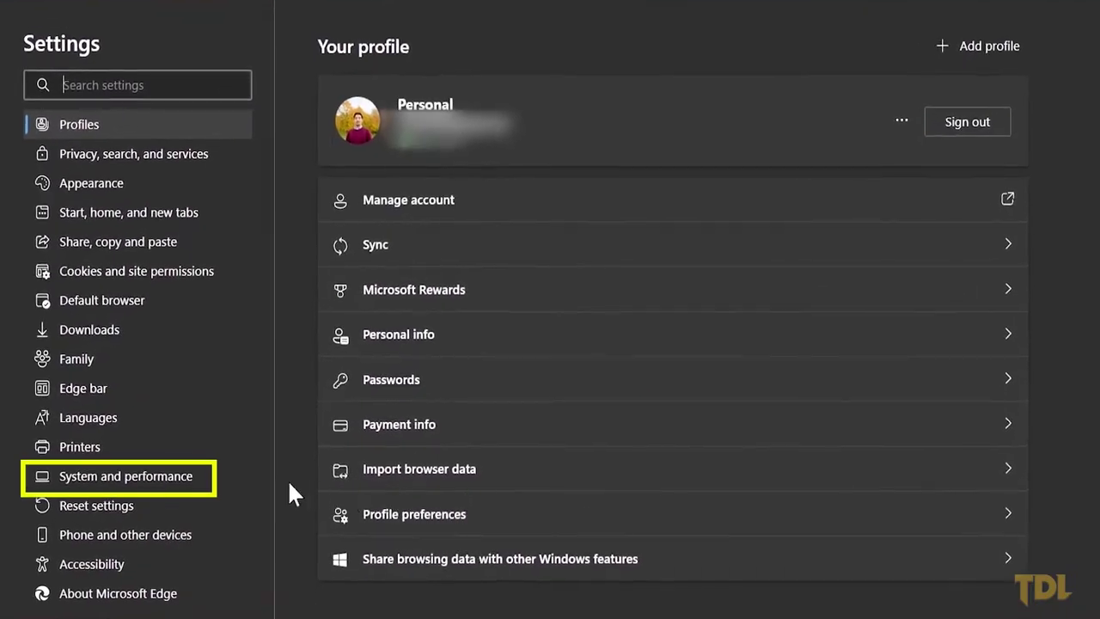
pyautogui.click(169, 484)
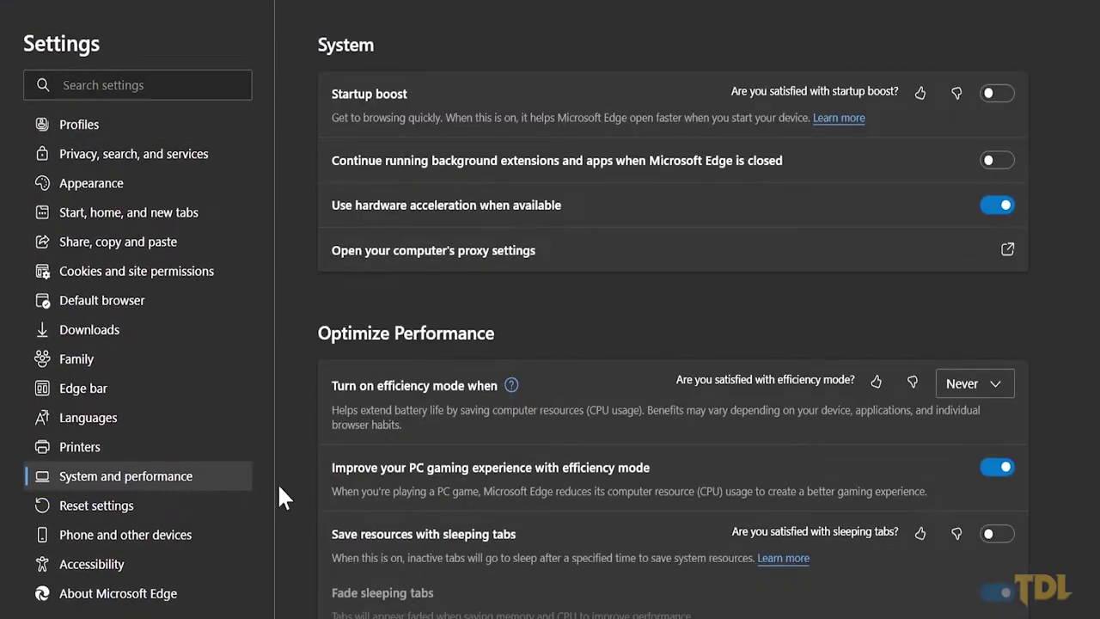
pyautogui.scroll(-3, 599, 540)
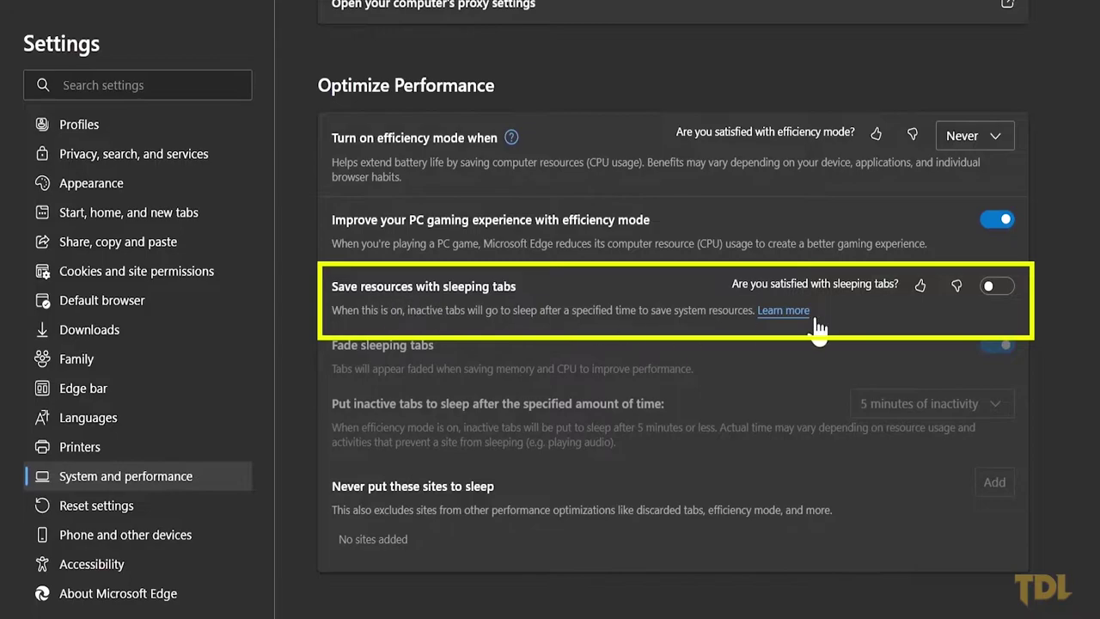
pyautogui.click(988, 290)
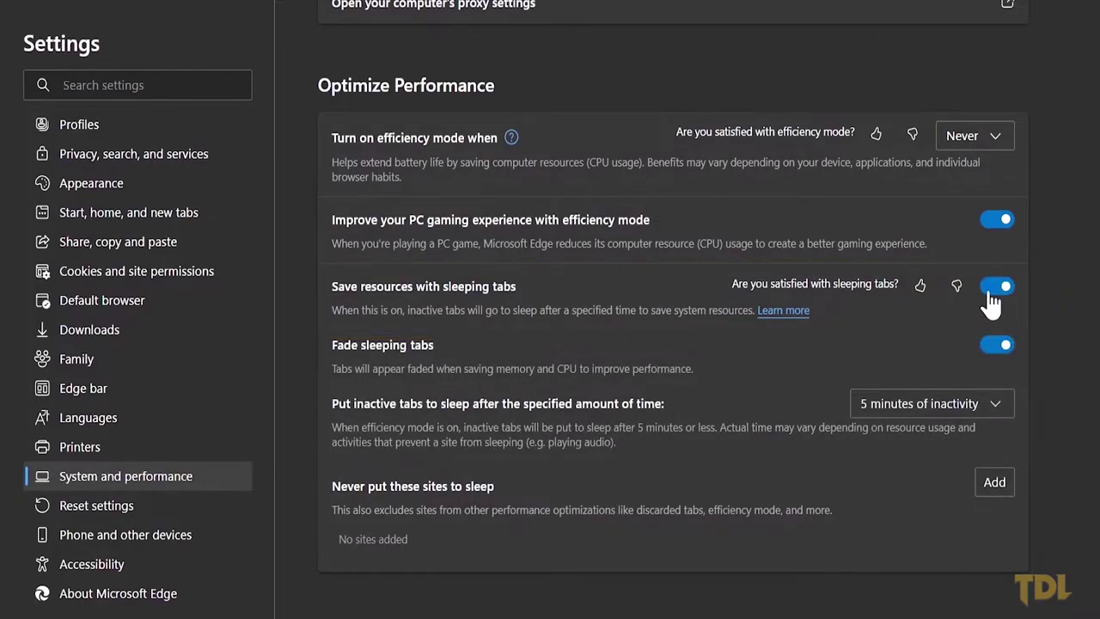
pyautogui.click(988, 411)
pyautogui.scroll(-1, 965, 507)
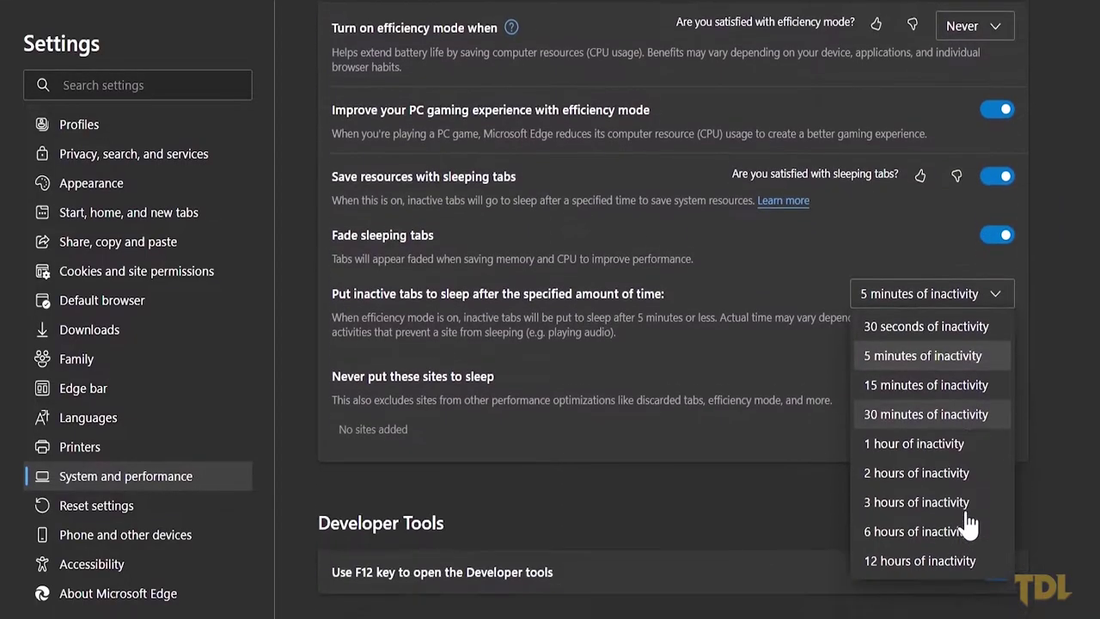
pyautogui.click(925, 377)
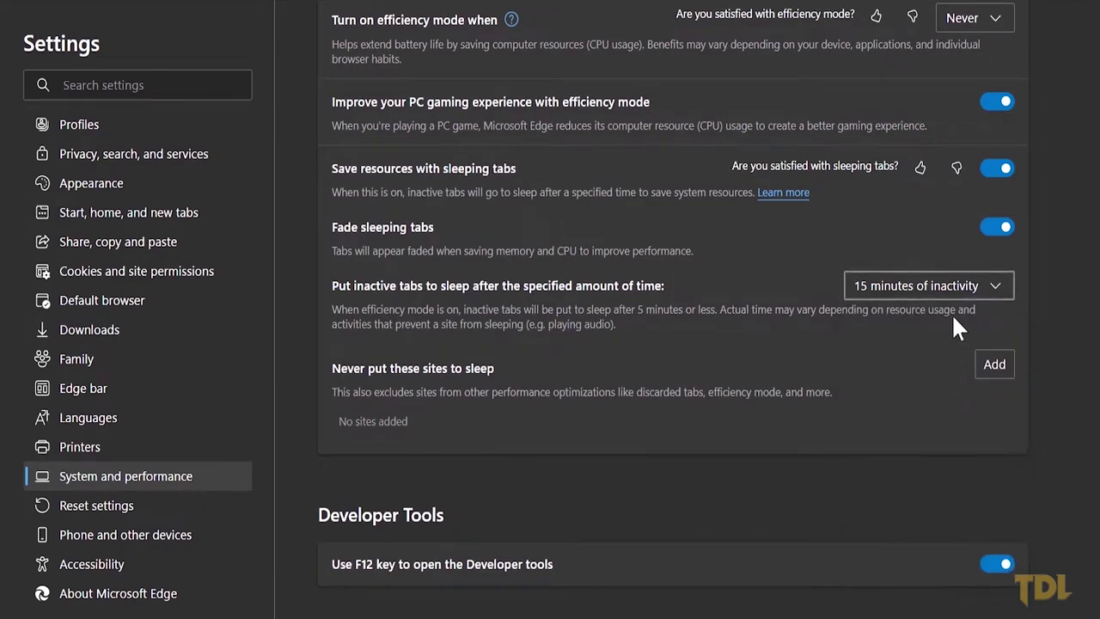
pyautogui.click(997, 227)
pyautogui.click(1004, 229)
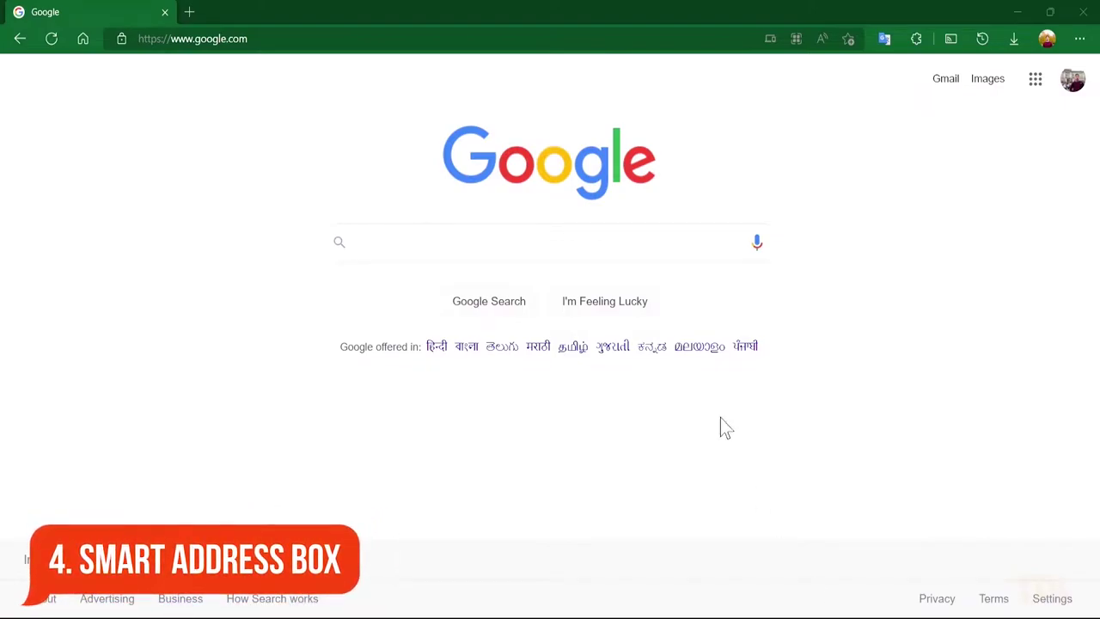
# Step: Try 'prime minster' and 'who' in the address bar to get prime minister of uk suggestions
pyautogui.click(618, 38)
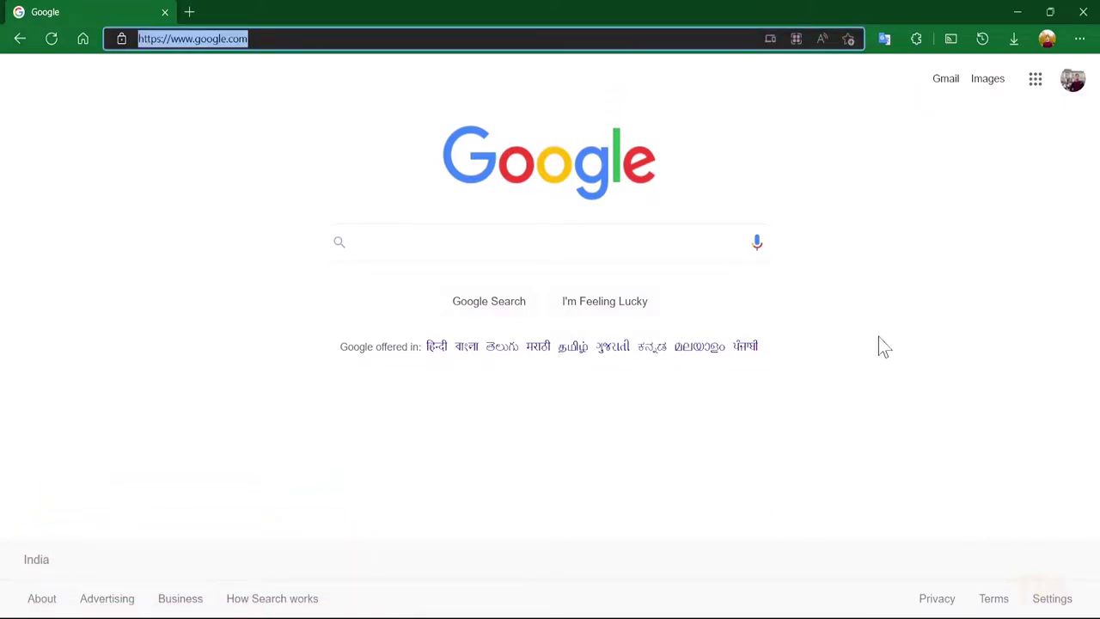
pyautogui.write('prime min')
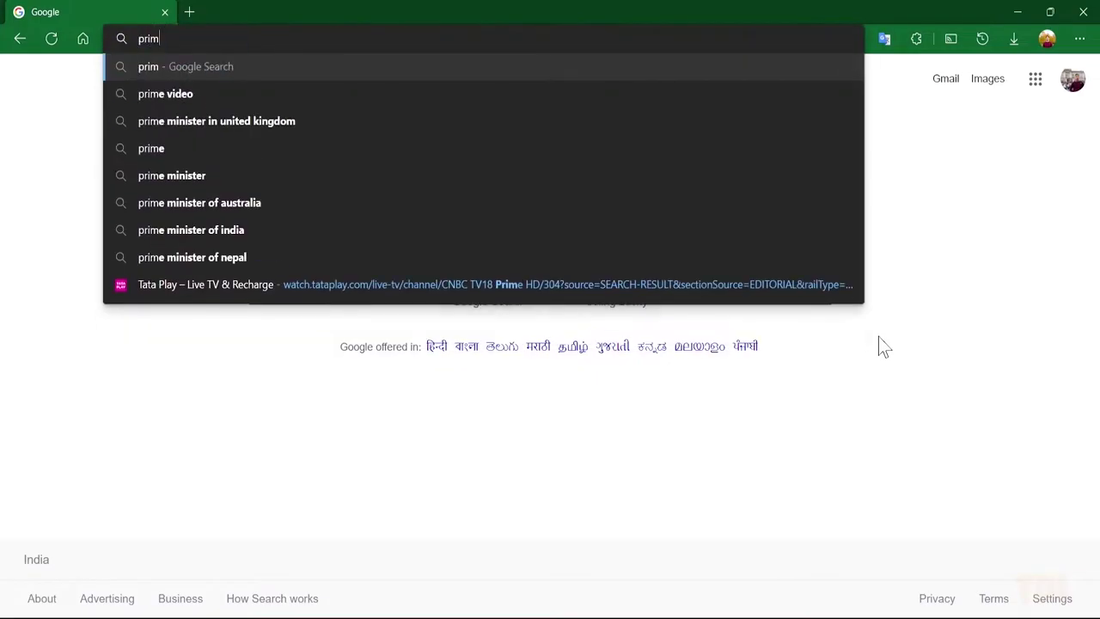
pyautogui.write('ster')
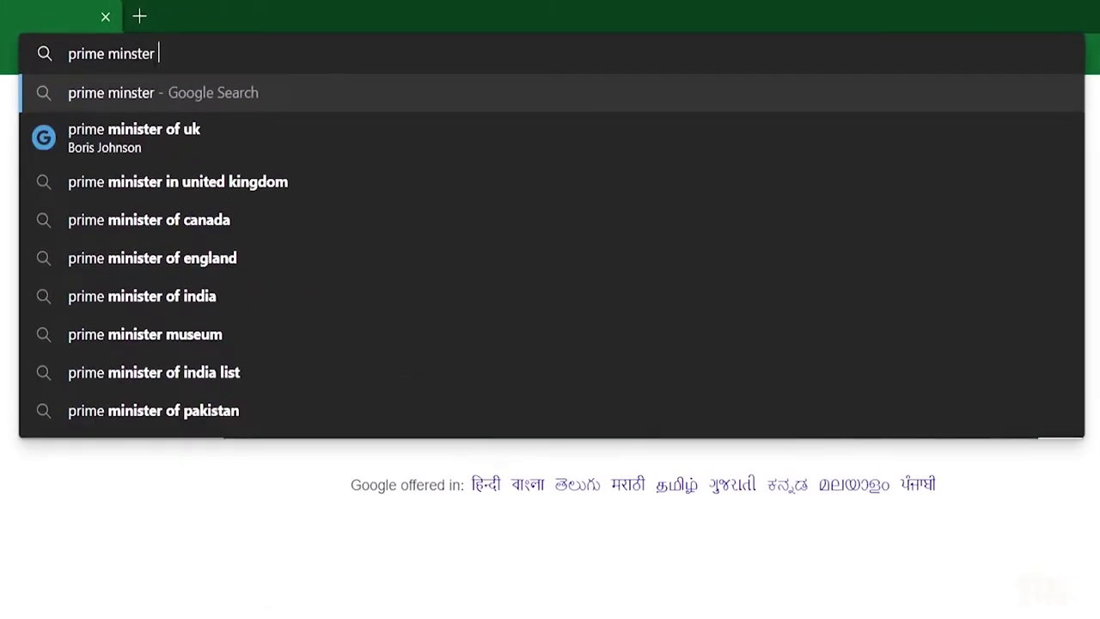
pyautogui.press('Down')
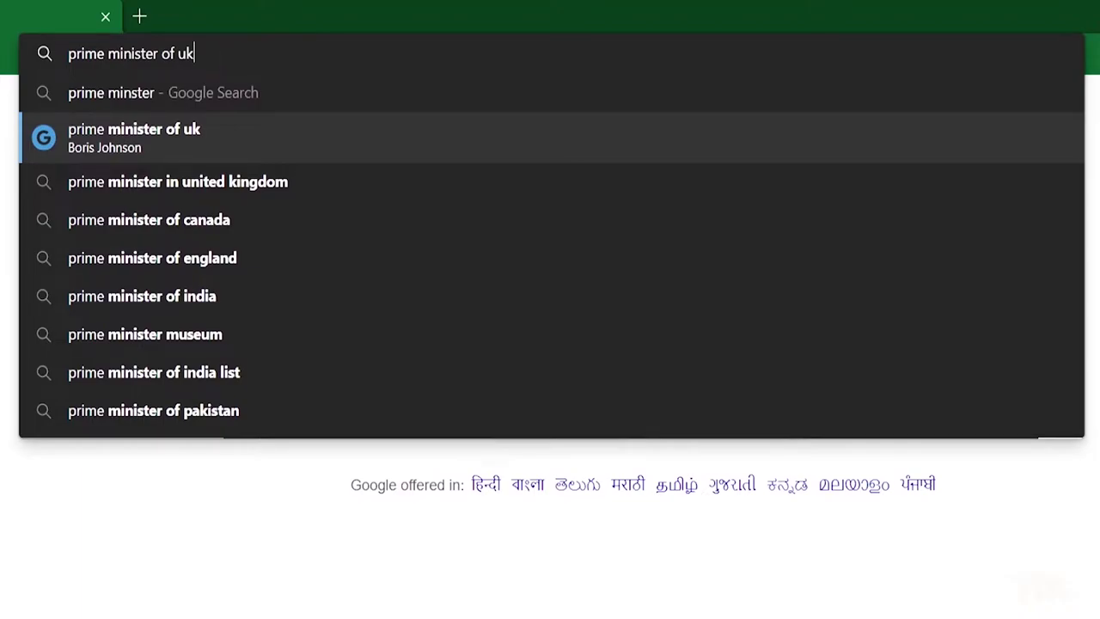
pyautogui.hotkey('ctrl', 'a')
pyautogui.write('who')
pyautogui.press('Right')
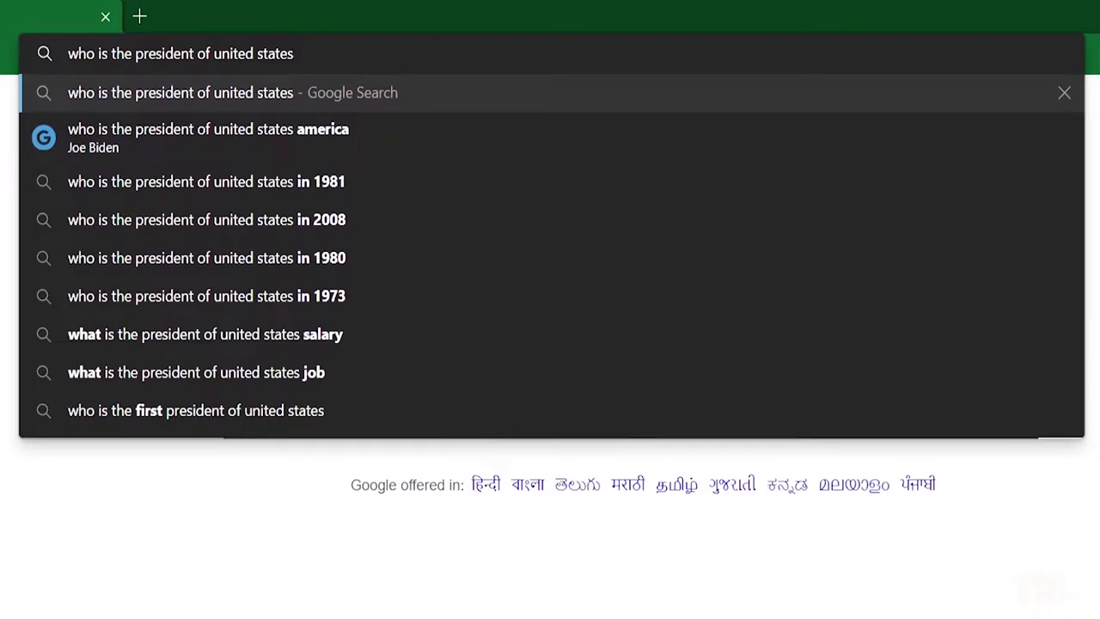
pyautogui.hotkey('ctrl', 'a')
pyautogui.press('BackSpace')
pyautogui.write('21393782')
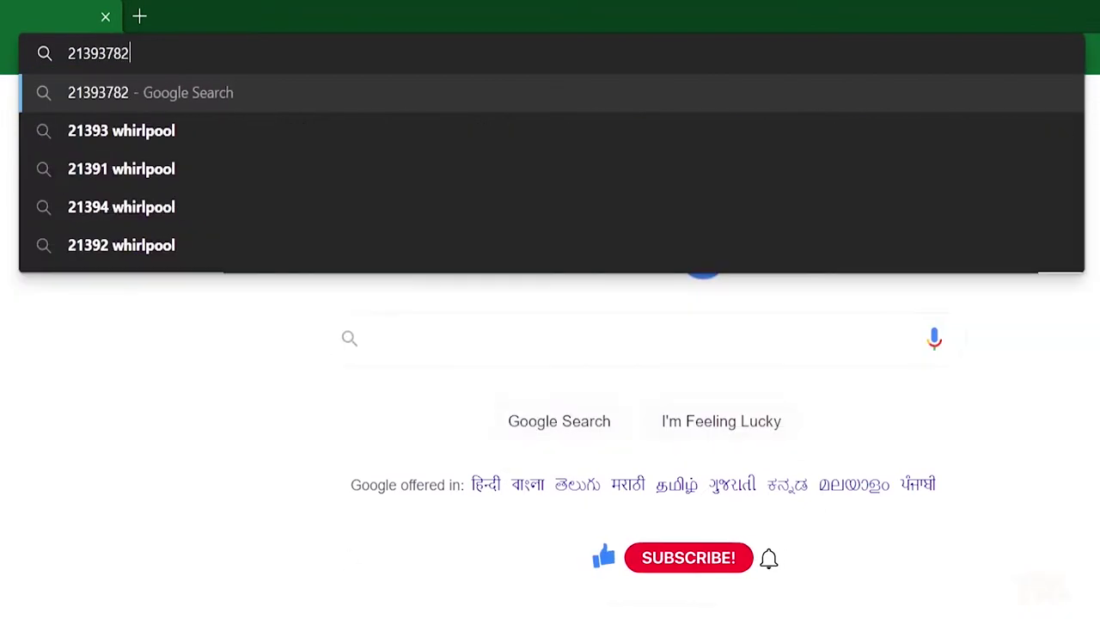
pyautogui.write('*2398239')
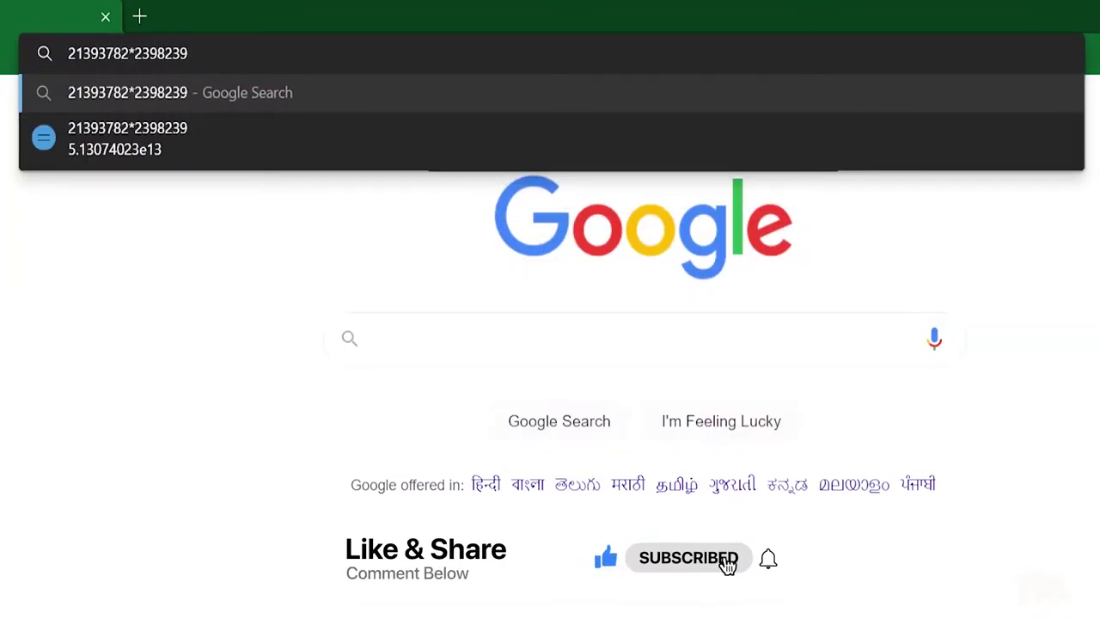
pyautogui.write('-1231312')
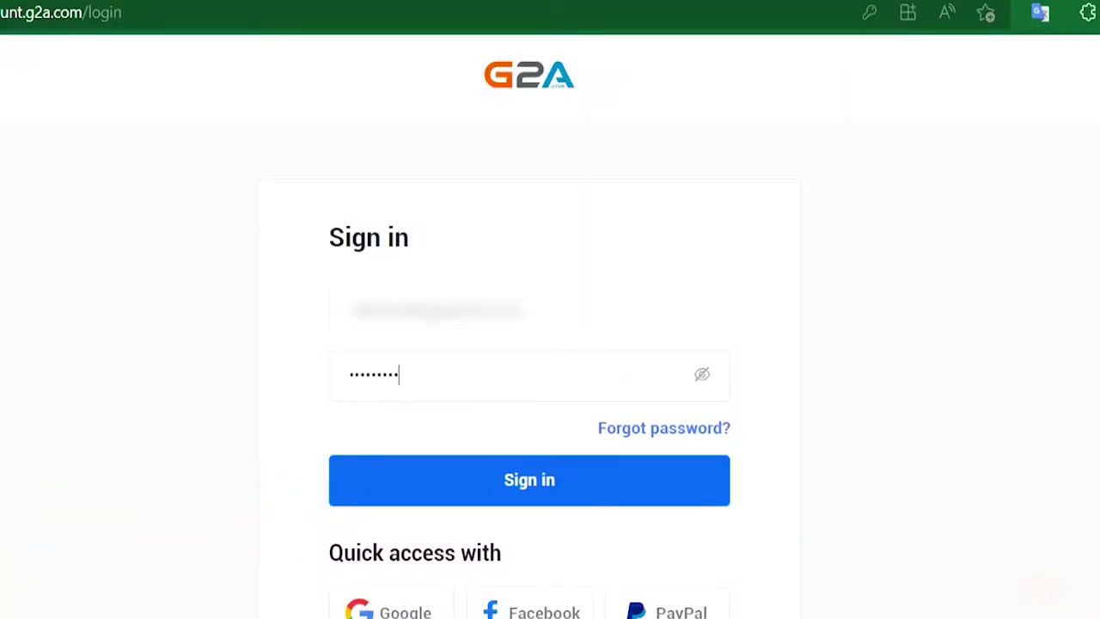
# Step: Sign in to G2A, save its password with automatic saving on, and dismiss the confirmation
pyautogui.press('Return')
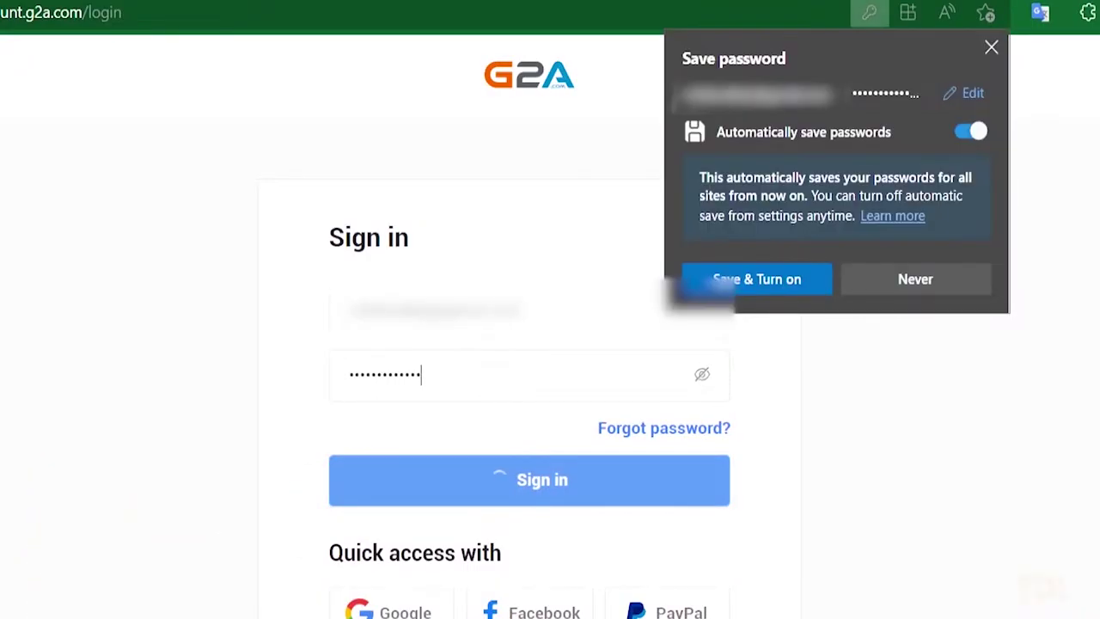
pyautogui.click(784, 288)
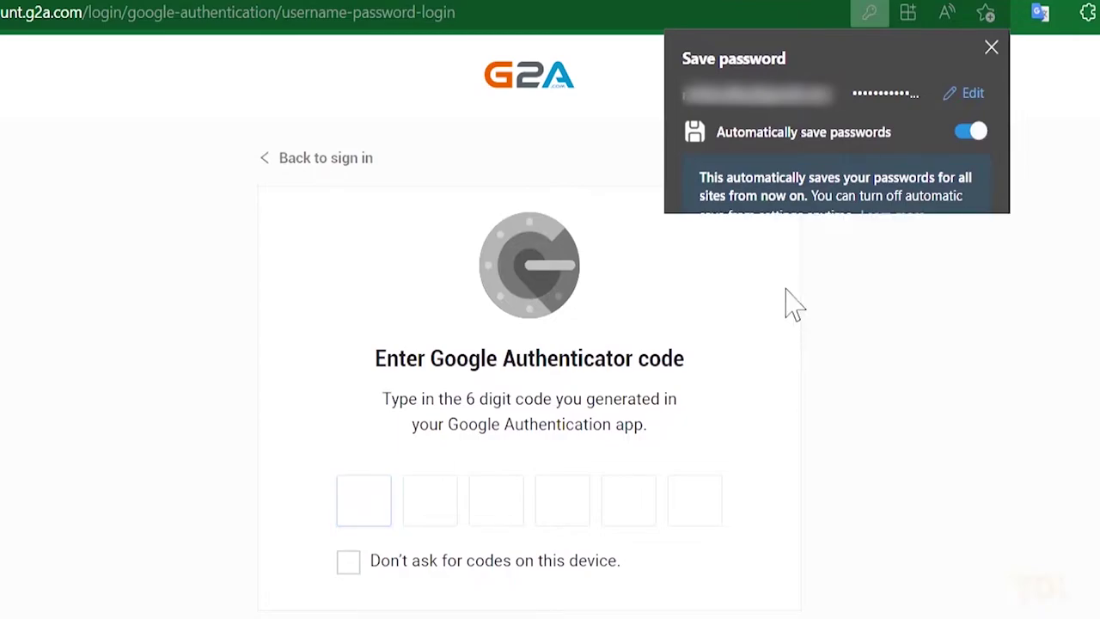
pyautogui.click(936, 183)
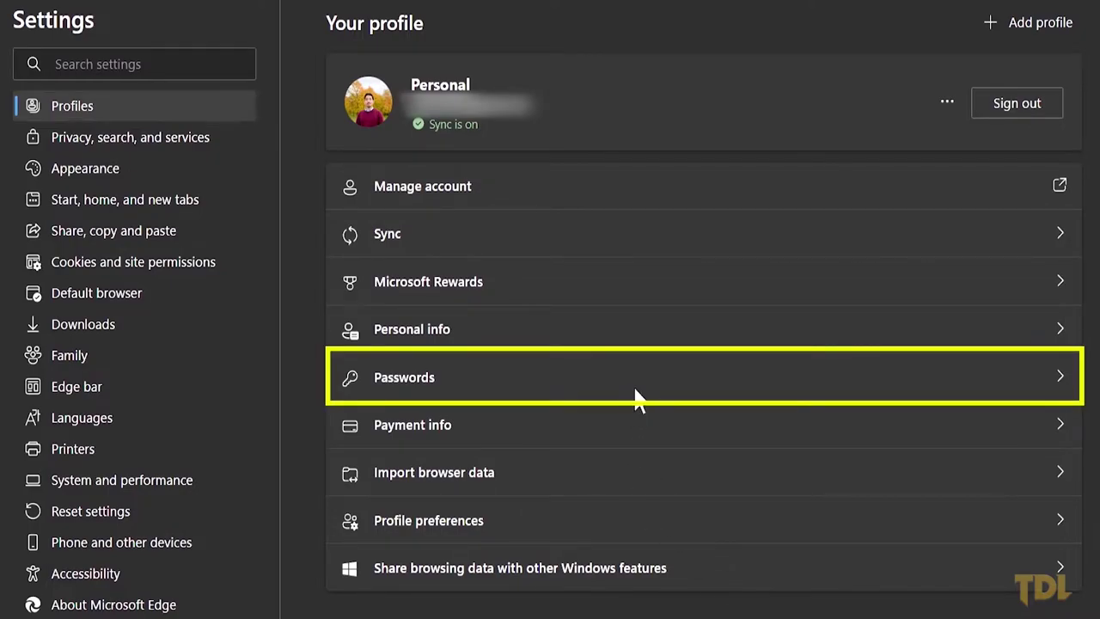
# Step: Try revealing the accenture.com saved password, then cancel the Windows Security PIN prompt
pyautogui.click(636, 398)
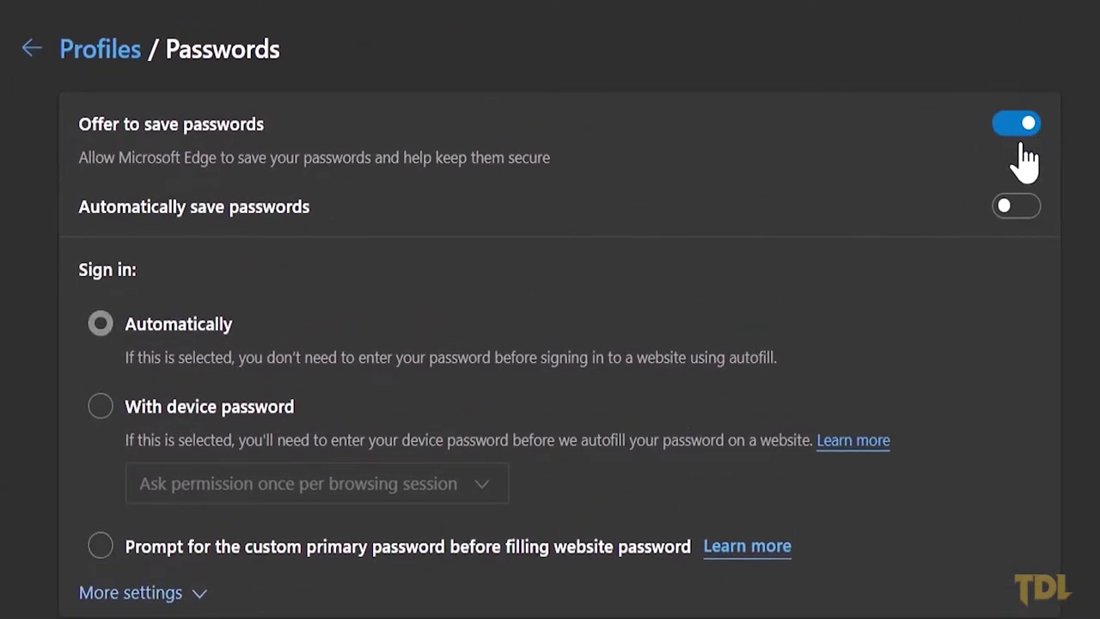
pyautogui.scroll(-7, 761, 477)
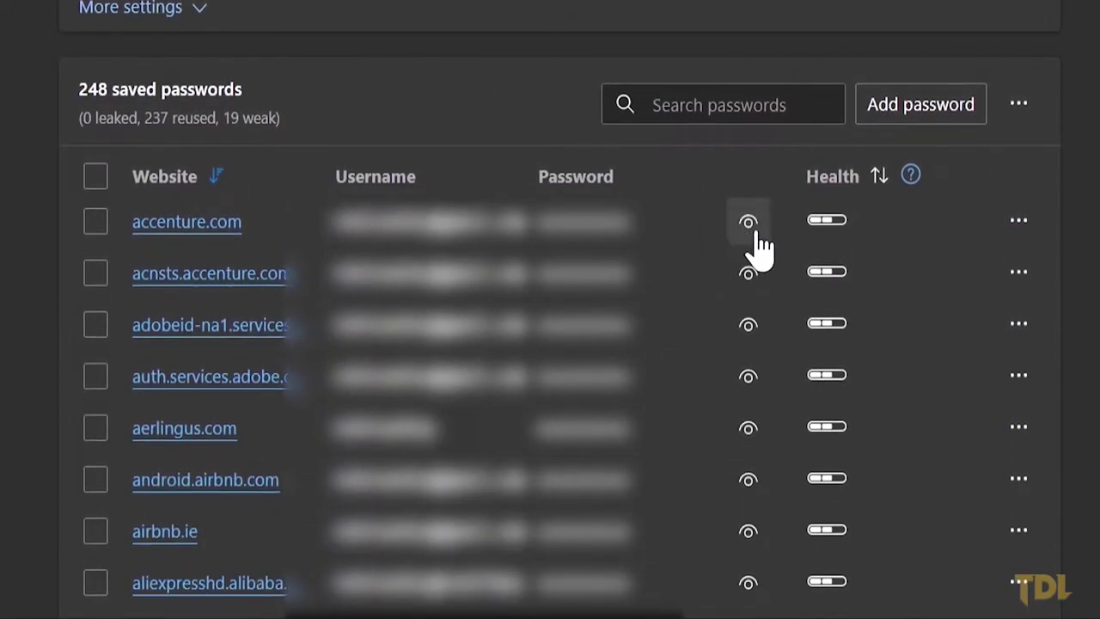
pyautogui.click(747, 222)
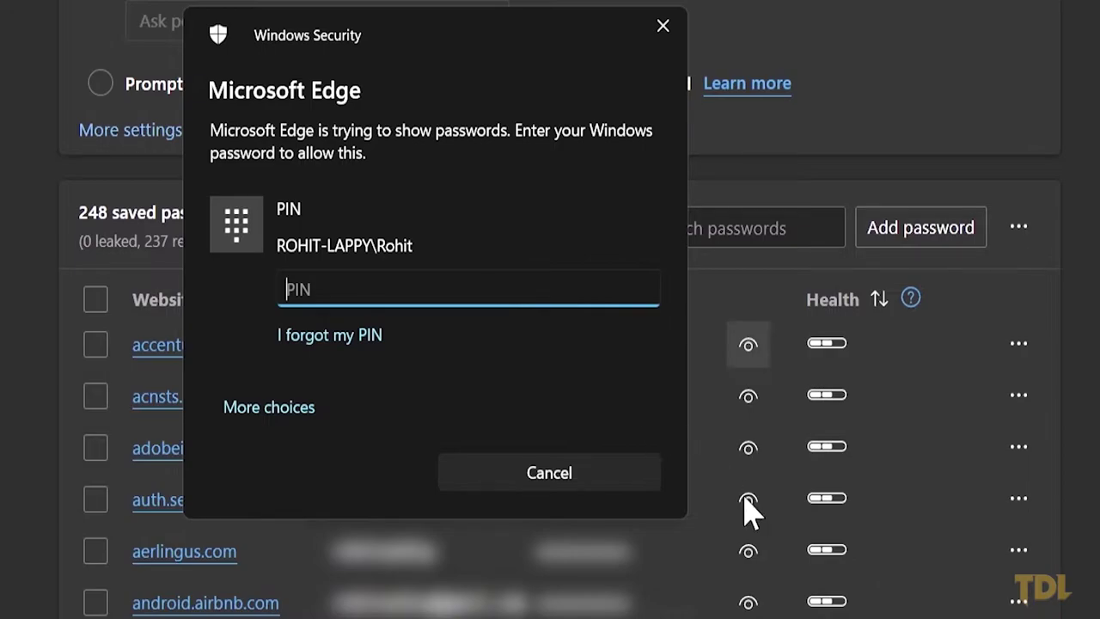
pyautogui.click(596, 467)
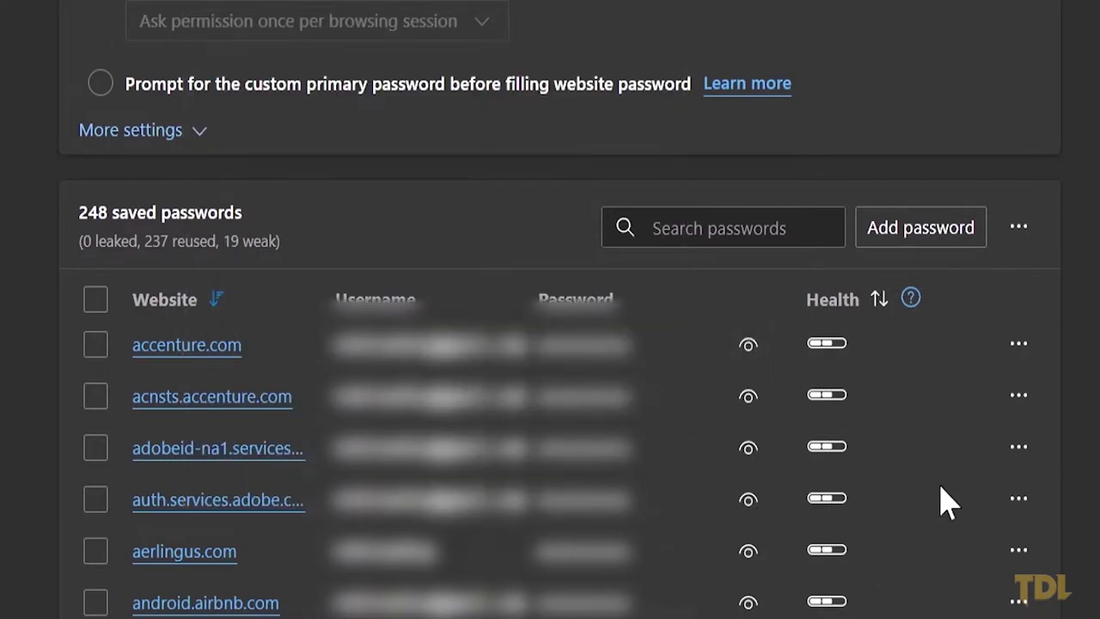
pyautogui.scroll(-4, 550, 344)
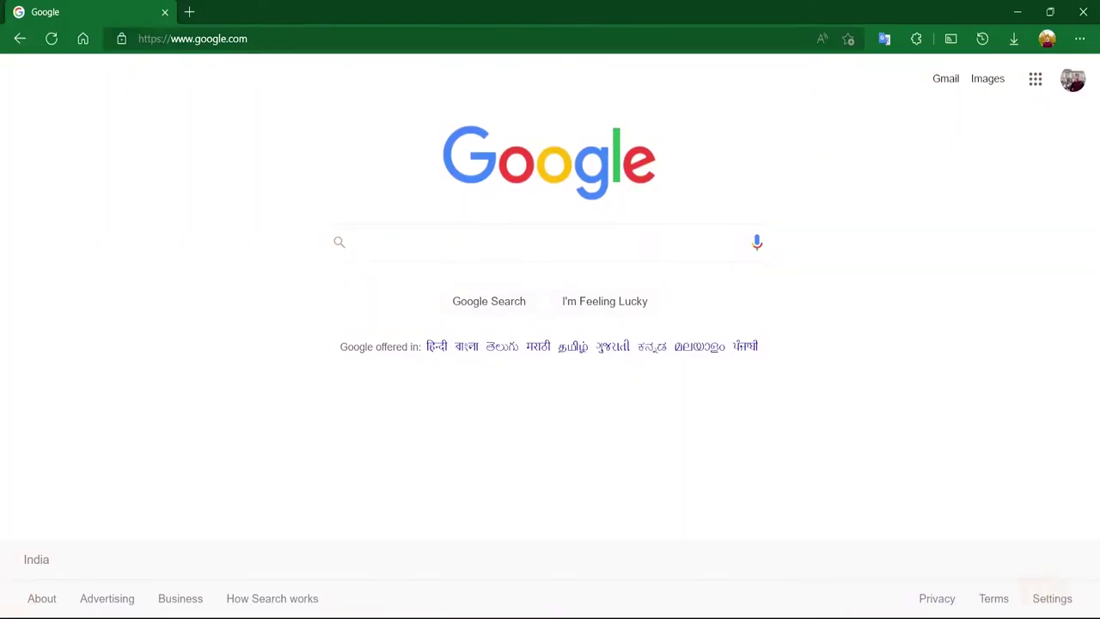
pyautogui.click(609, 38)
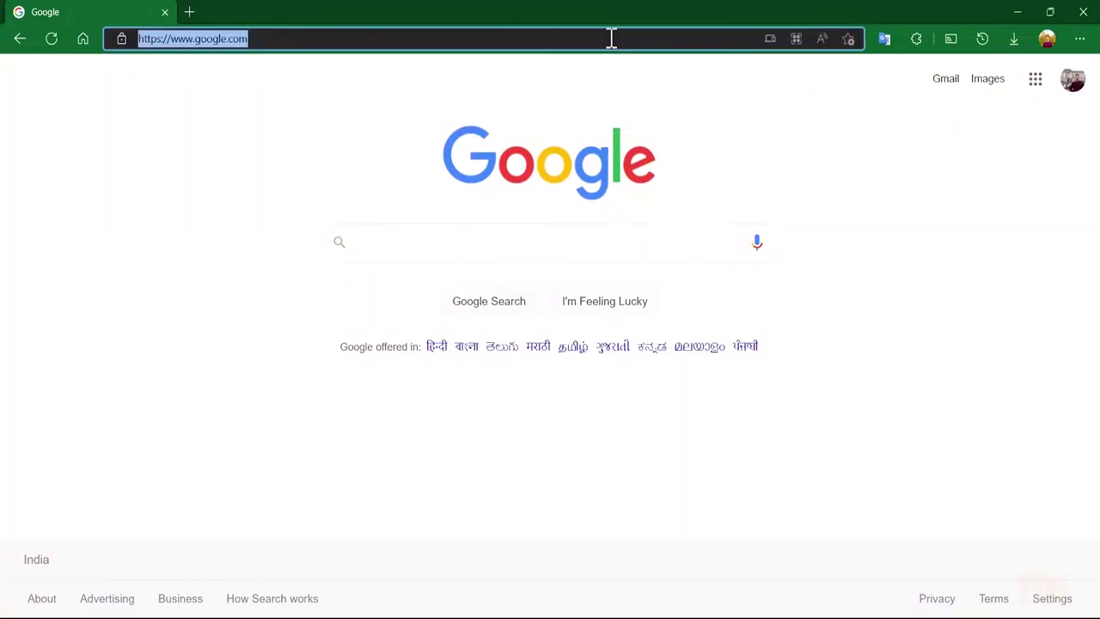
pyautogui.write('www.face')
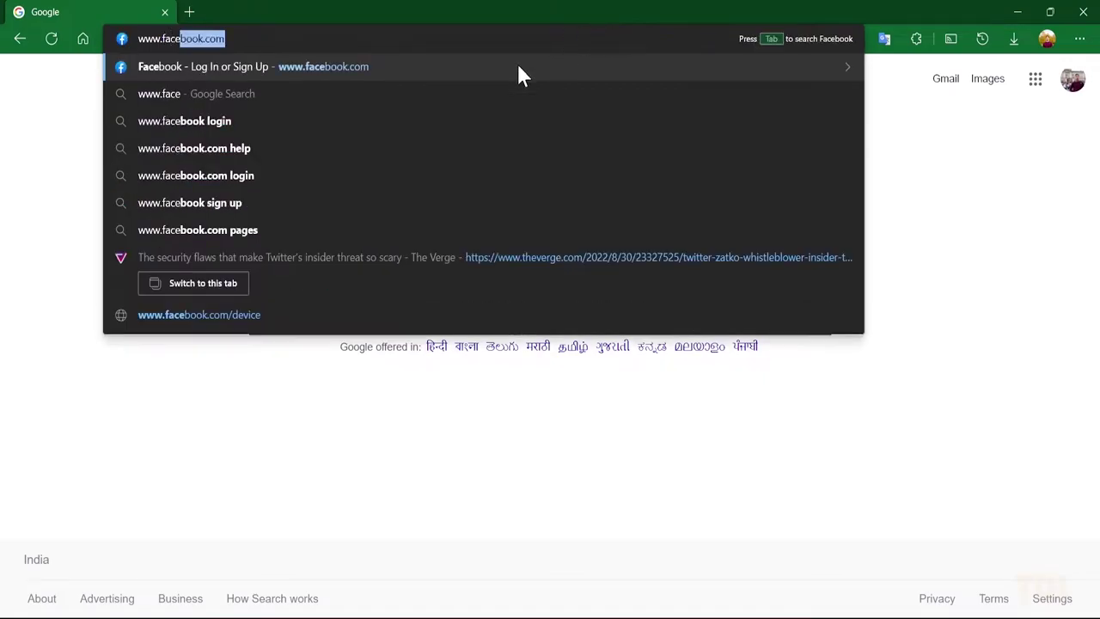
pyautogui.press('Return')
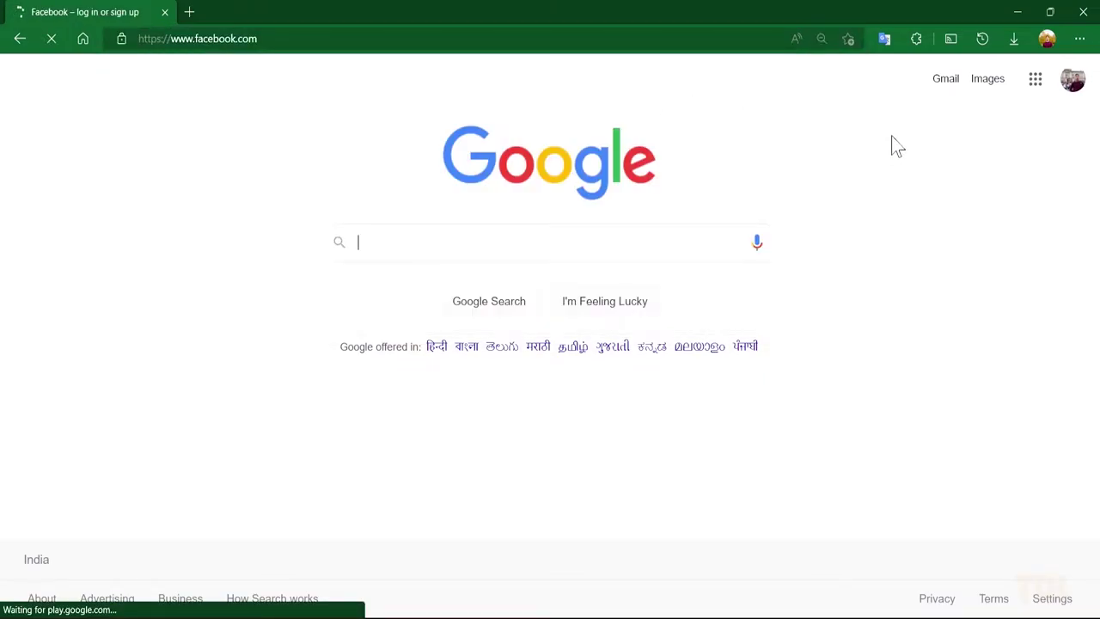
pyautogui.click(771, 186)
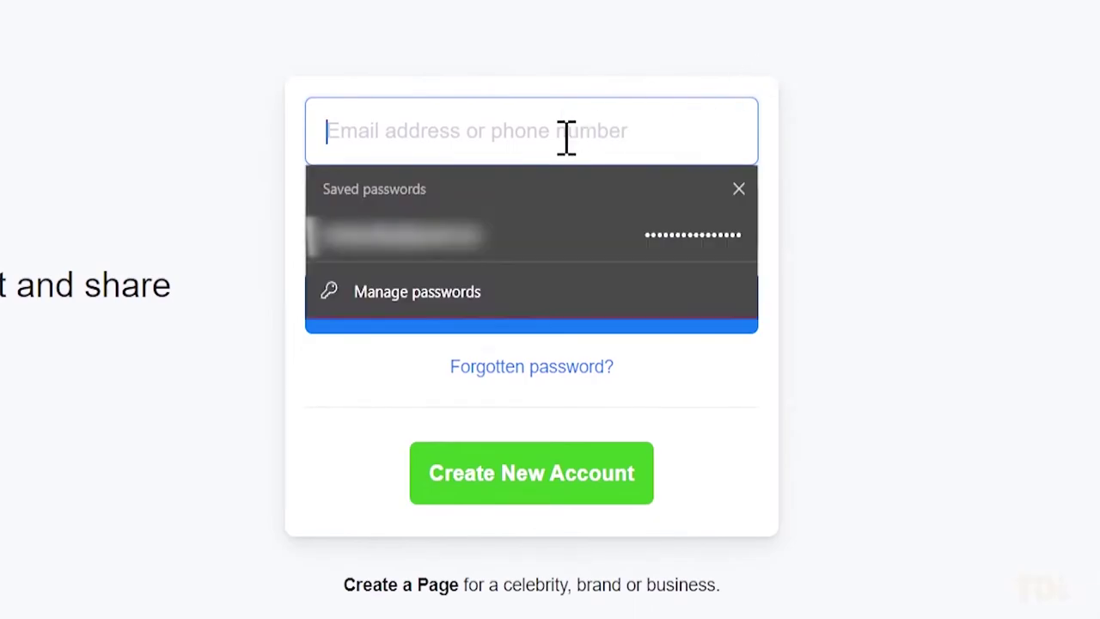
pyautogui.click(592, 241)
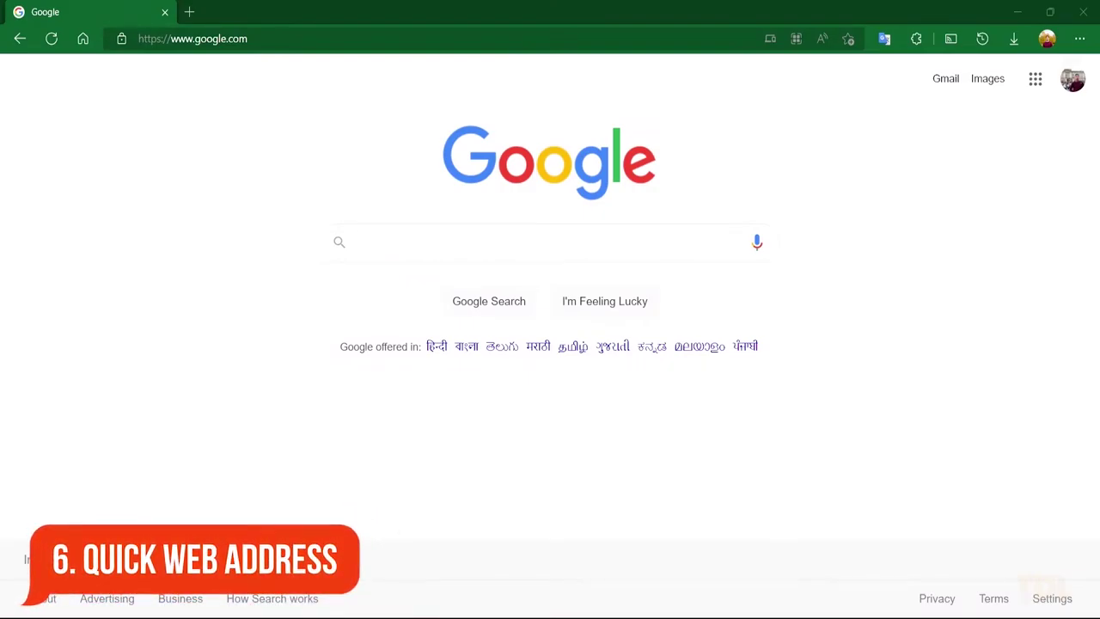
# Step: Open amazon.com by typing 'amazon', dropping the .in suggestion and pressing Ctrl+Enter
pyautogui.click(622, 36)
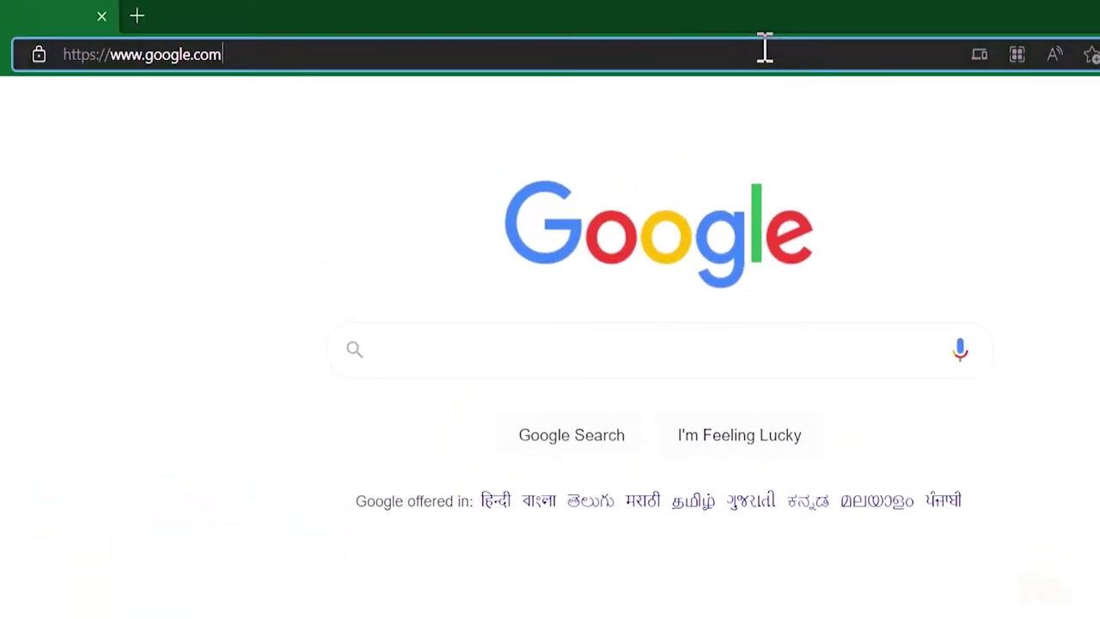
pyautogui.hotkey('ctrl', 'a')
pyautogui.write('amazon')
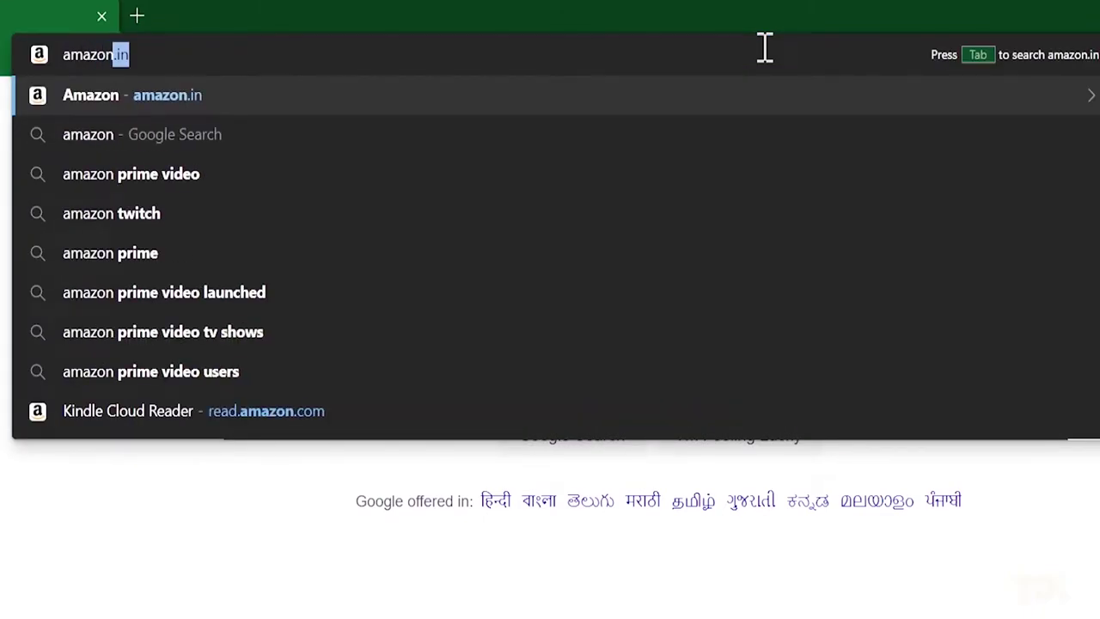
pyautogui.press('Delete')
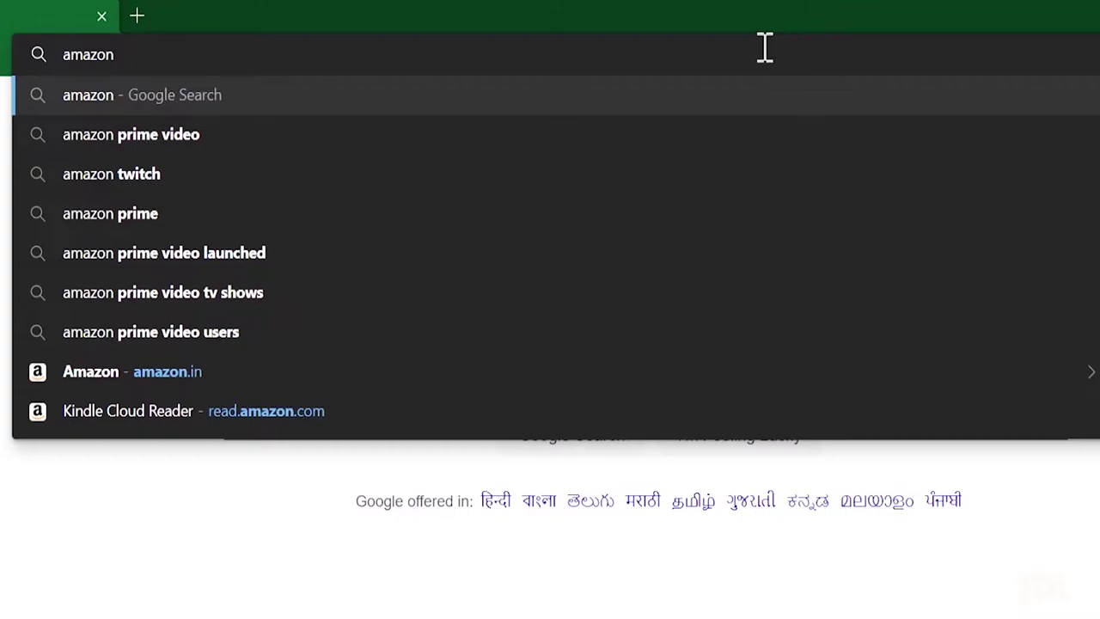
pyautogui.hotkey('ctrl', 'Return')
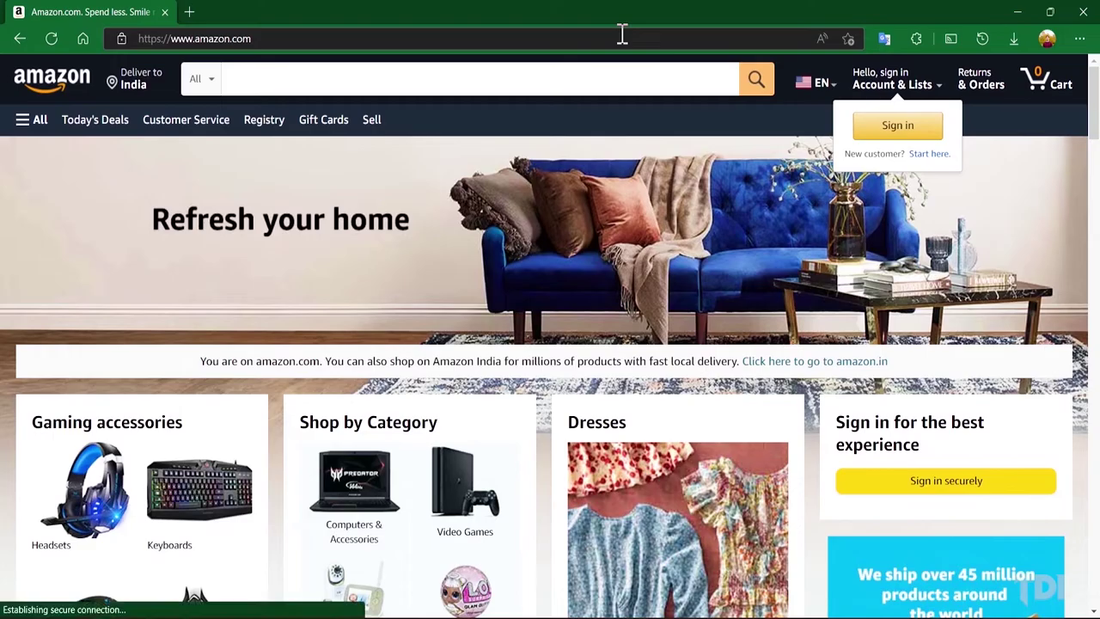
# Step: Type 'jd' in the address bar to load global.jd.com
pyautogui.scroll(-15, 621, 172)
pyautogui.click(491, 37)
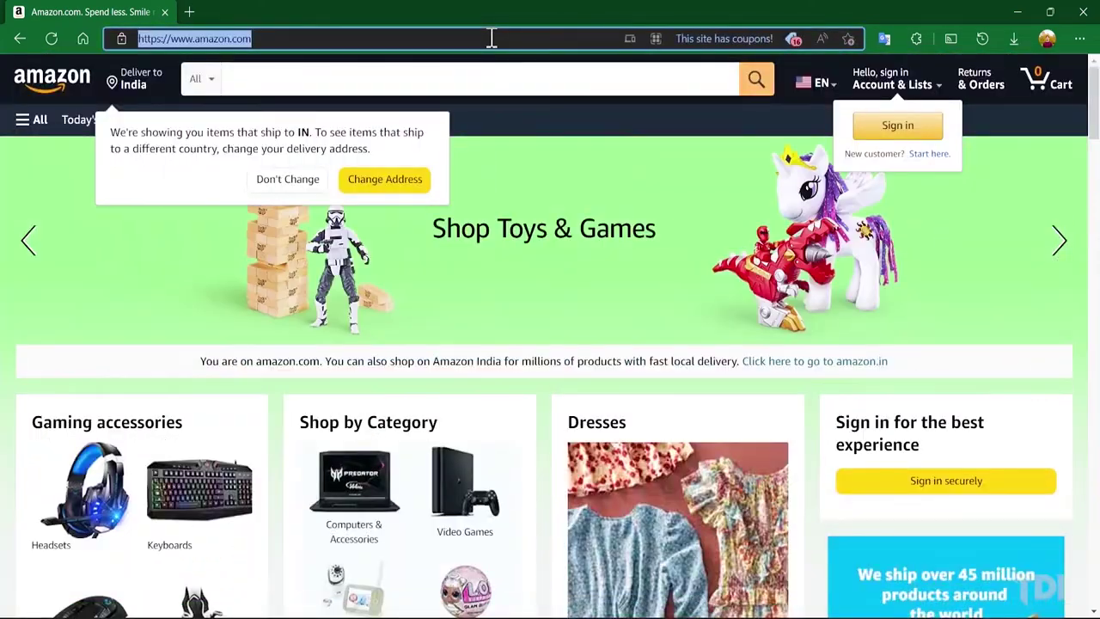
pyautogui.write('jd')
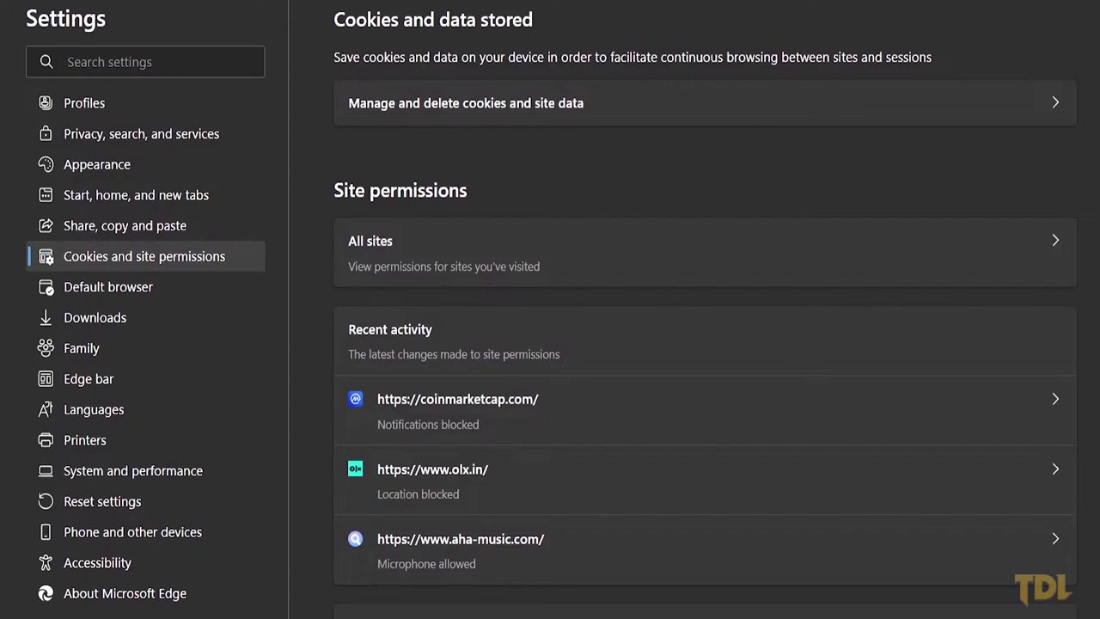
# Step: Turn on the Picture in picture control and switch to the Real Madrid highlights video
pyautogui.scroll(-15, 704, 309)
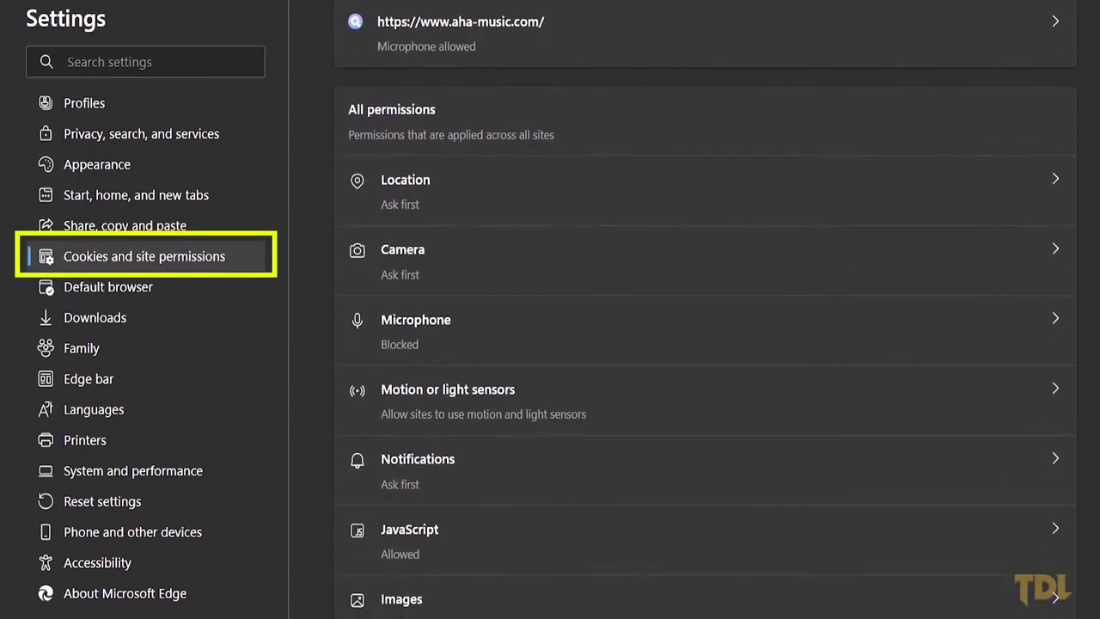
pyautogui.scroll(-4, 834, 185)
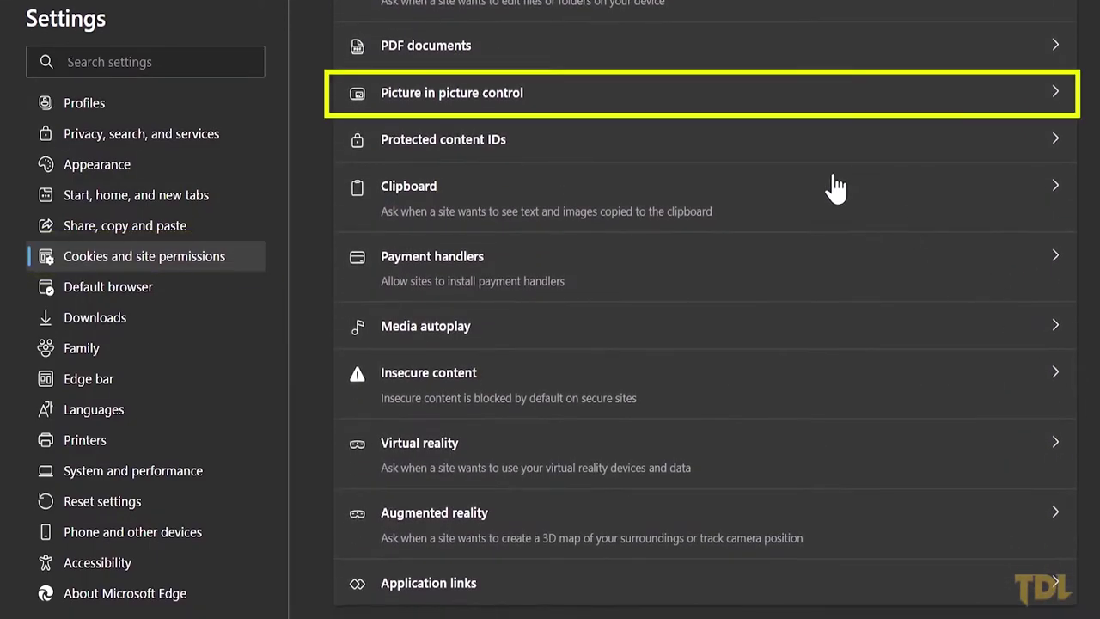
pyautogui.click(682, 110)
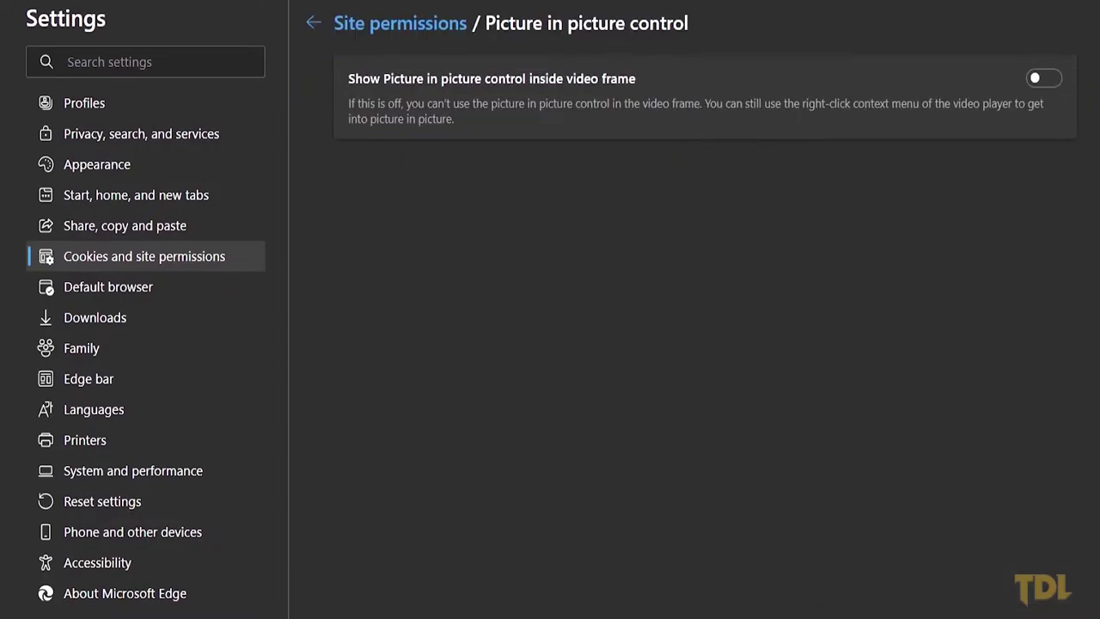
pyautogui.click(1036, 80)
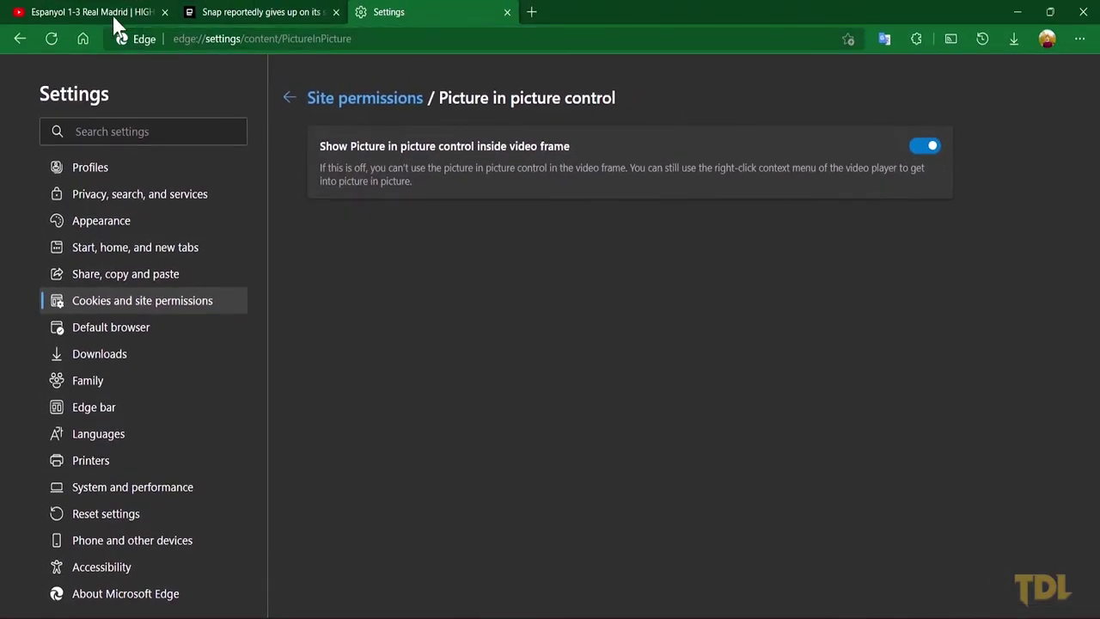
pyautogui.click(109, 13)
# Step: Pop the Real Madrid highlights out into picture-in-picture from the video's native menu
pyautogui.moveTo(556, 144)
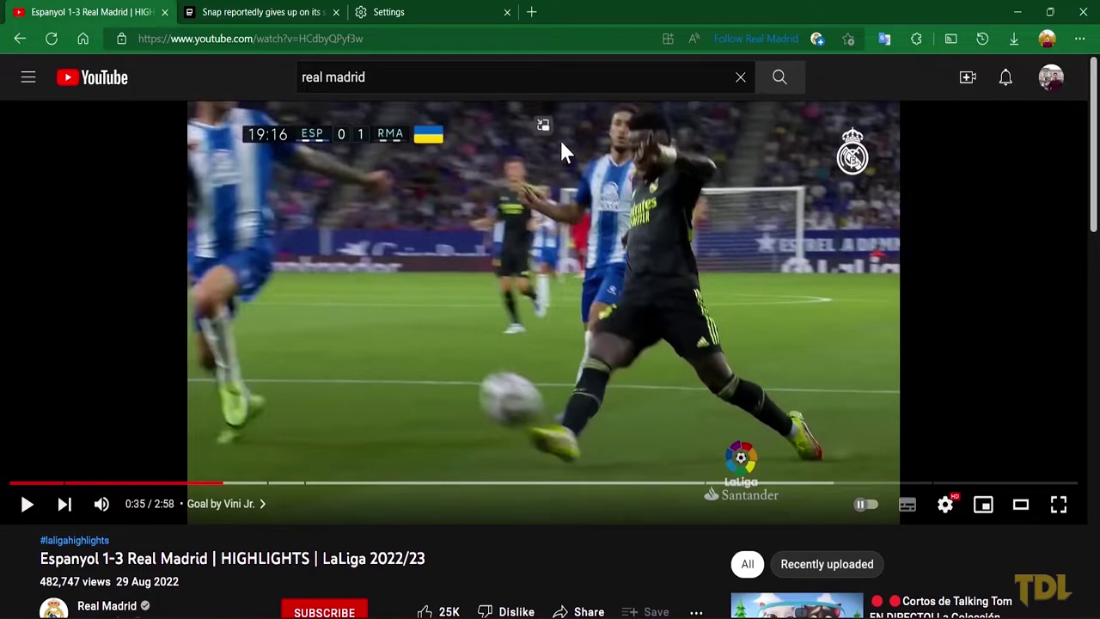
pyautogui.rightClick(570, 223)
pyautogui.rightClick(569, 225)
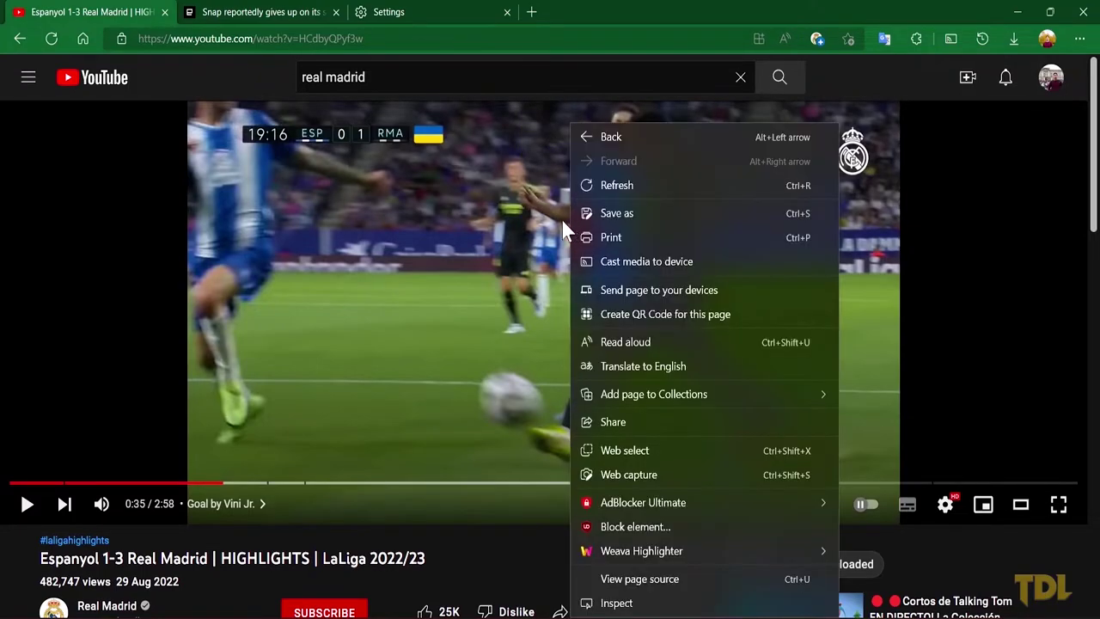
pyautogui.rightClick(524, 220)
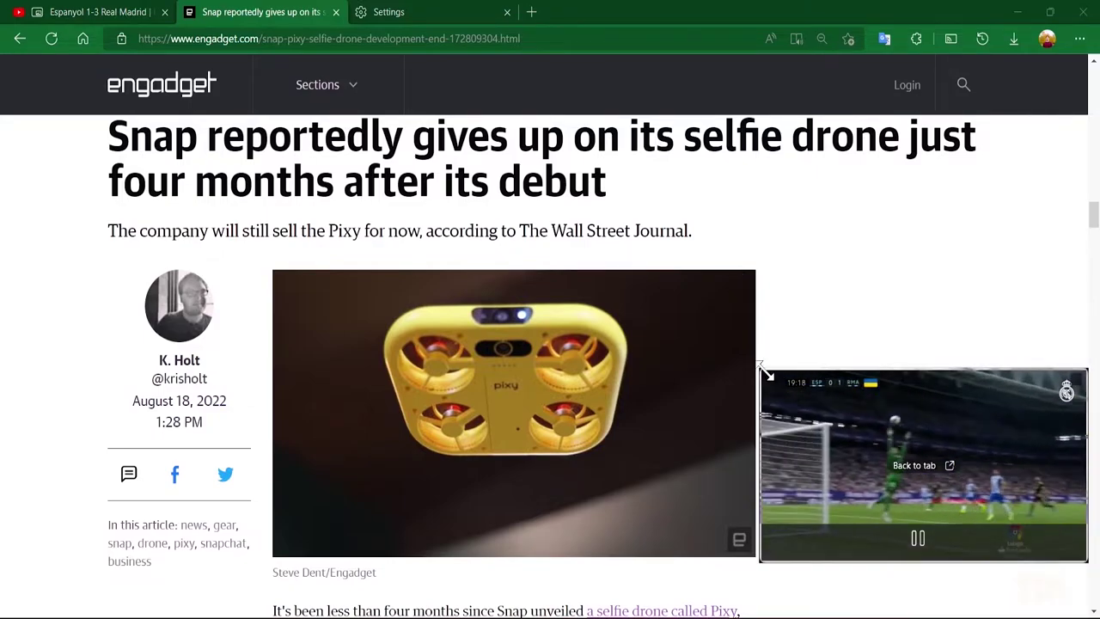
# Step: Shrink the floating video and park it at the upper right while the article scrolls on
pyautogui.moveTo(760, 365); pyautogui.dragTo(805, 395)
pyautogui.moveTo(1004, 475); pyautogui.dragTo(1001, 277)
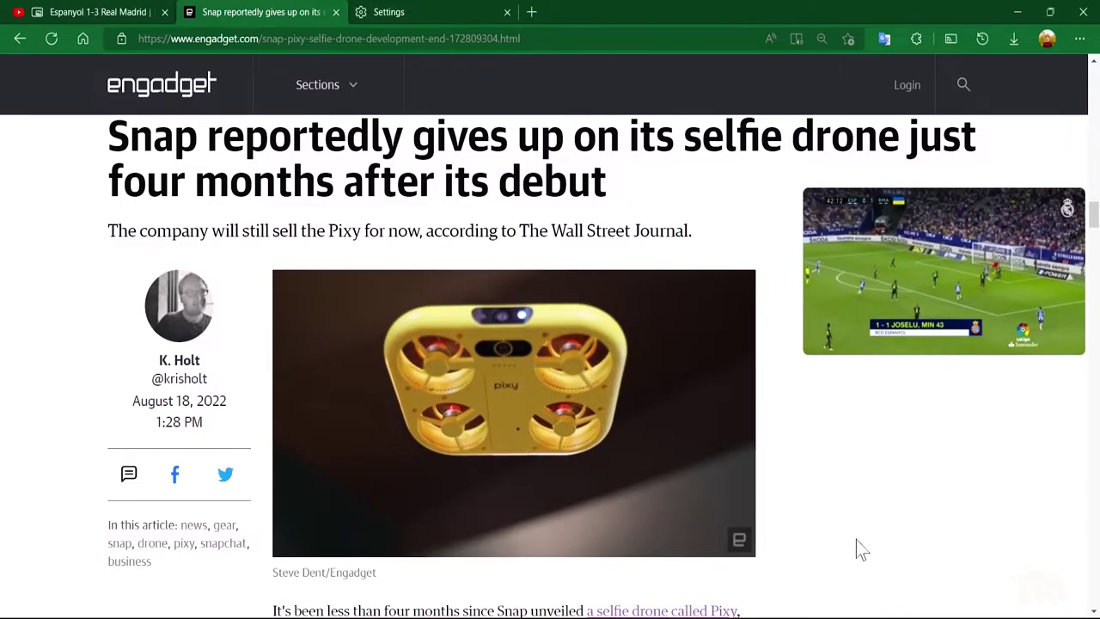
pyautogui.scroll(-7, 856, 540)
pyautogui.scroll(-4, 828, 539)
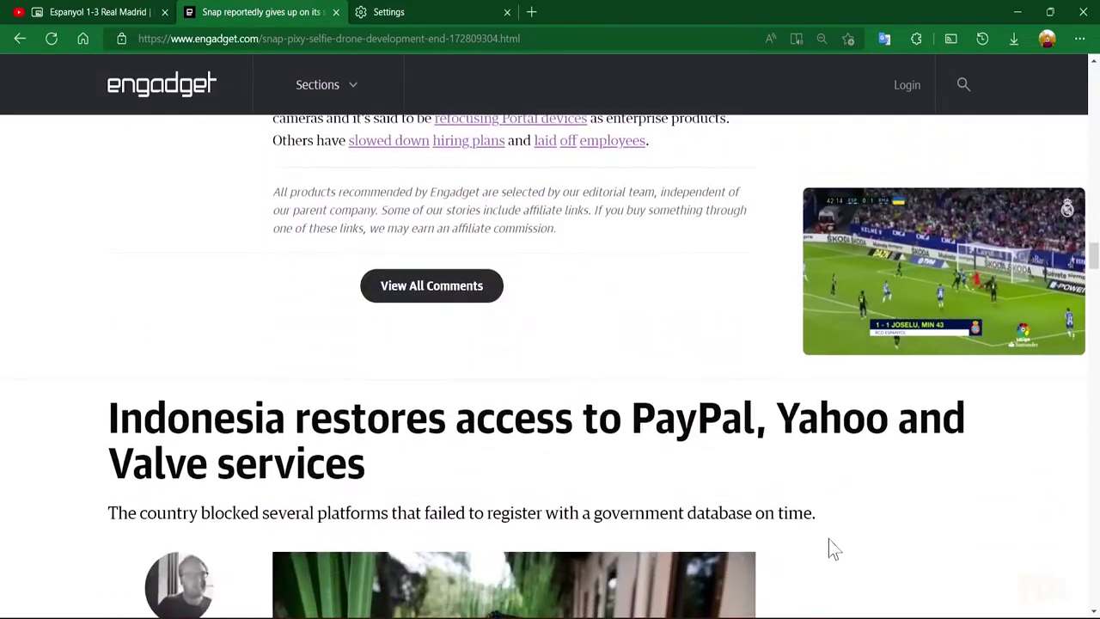
pyautogui.scroll(-5, 828, 538)
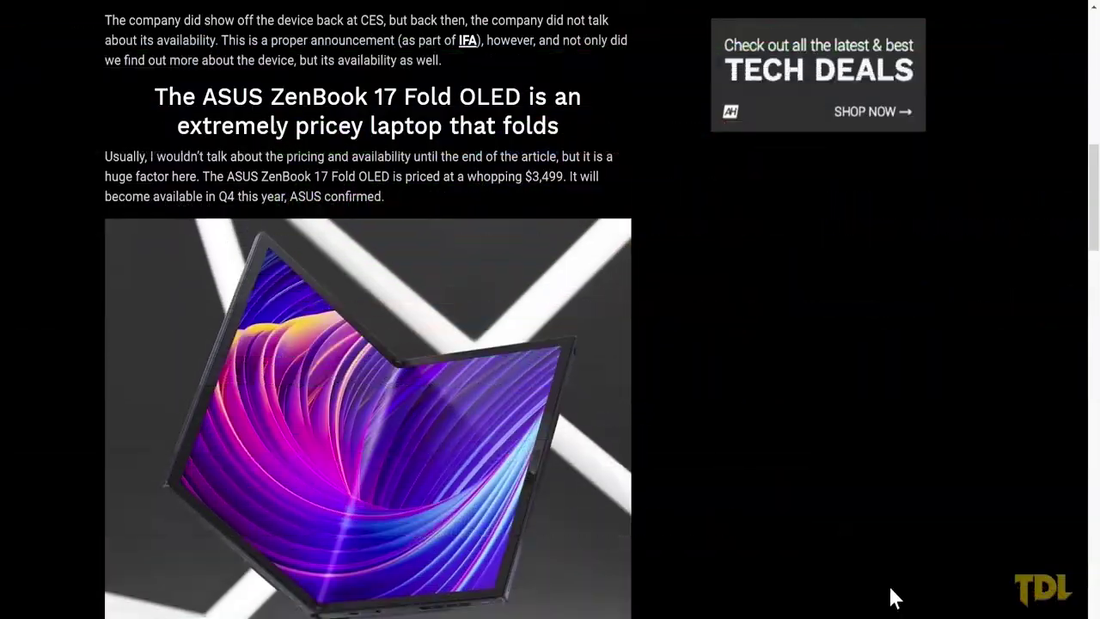
# Step: Start a Web capture with Ctrl+Shift+S and pick Capture area on the ZenBook article
pyautogui.hotkey('ctrl', 'shift', 's')
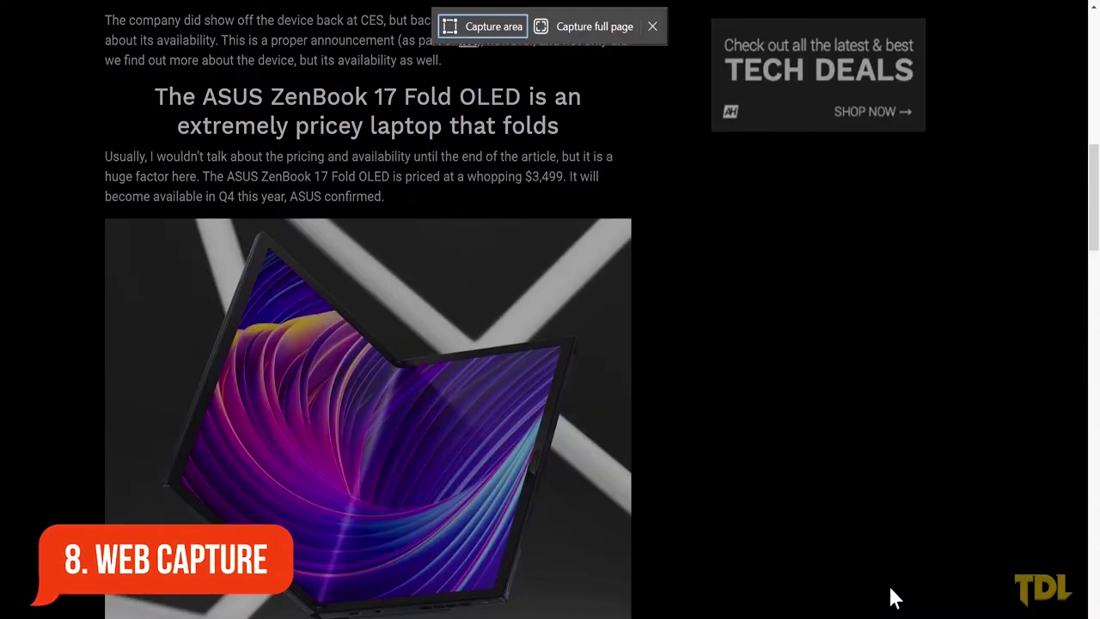
pyautogui.click(481, 27)
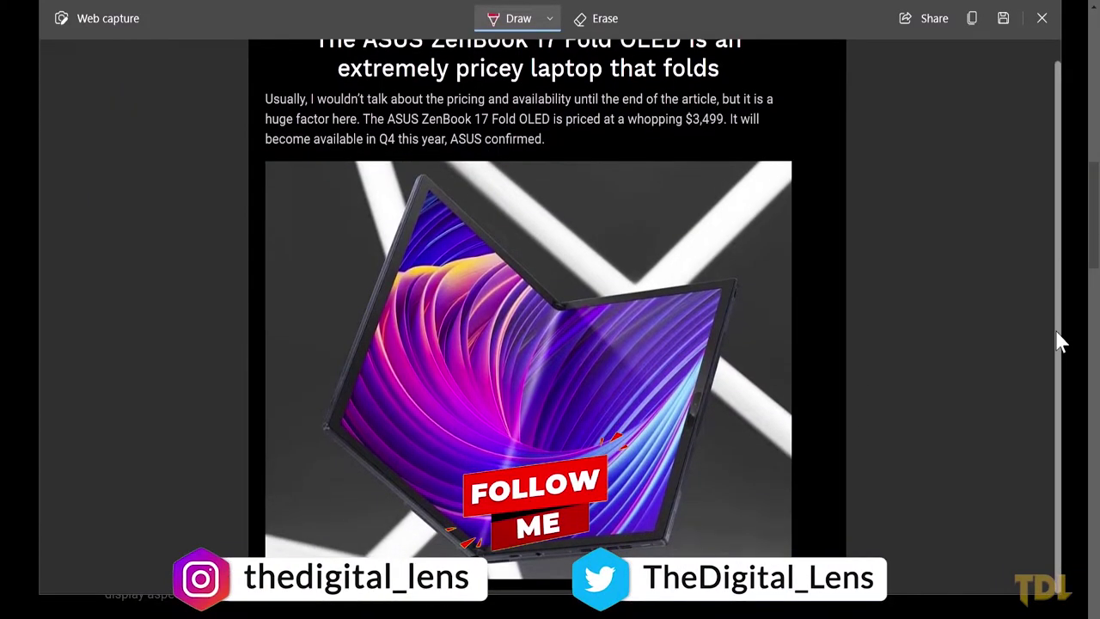
pyautogui.scroll(1, 1056, 334)
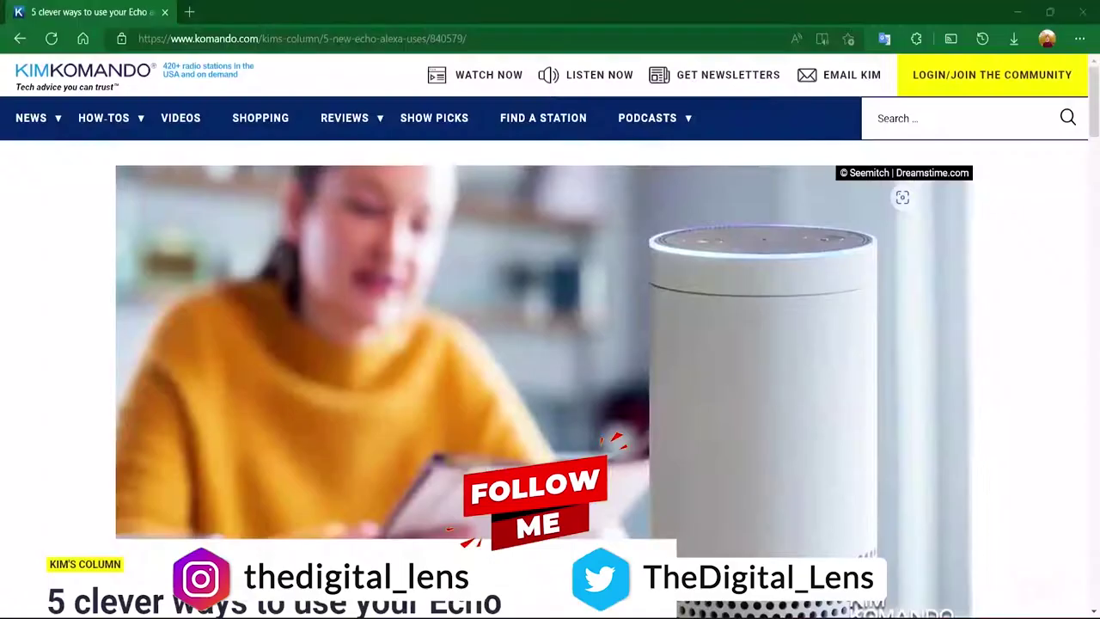
# Step: Capture the full Kim Komando Echo article page for markup
pyautogui.click(1080, 40)
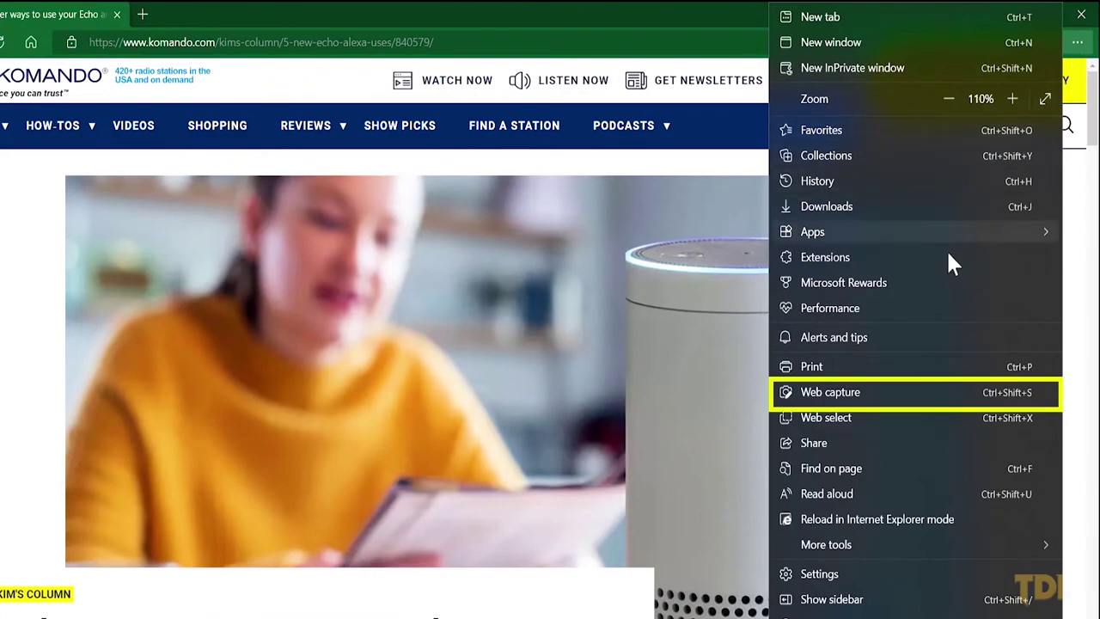
pyautogui.click(921, 394)
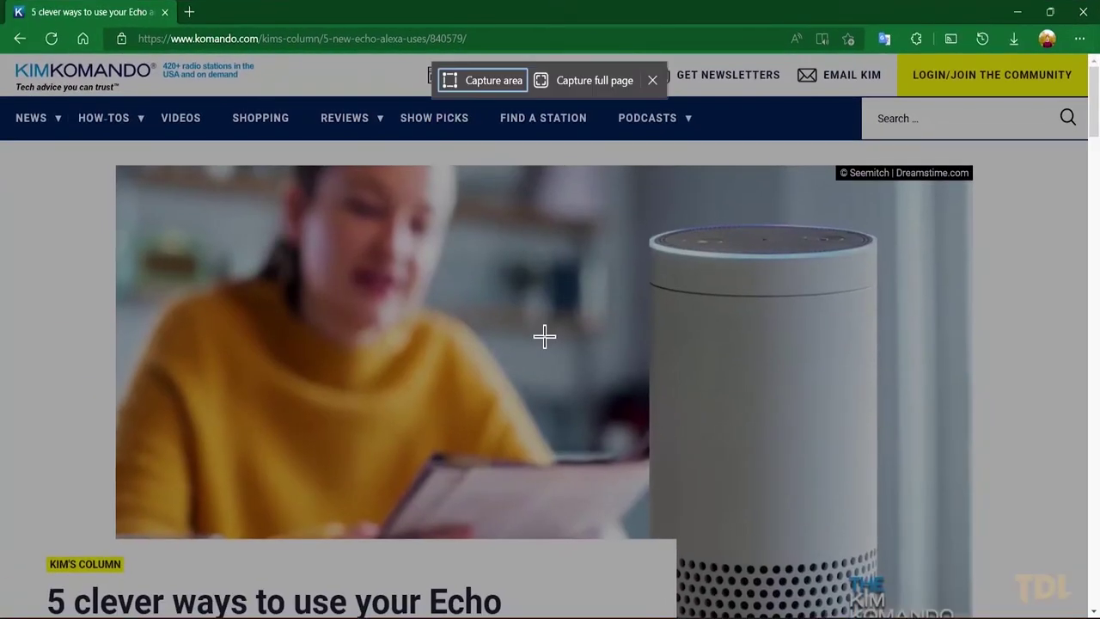
pyautogui.moveTo(2, 88); pyautogui.dragTo(741, 154)
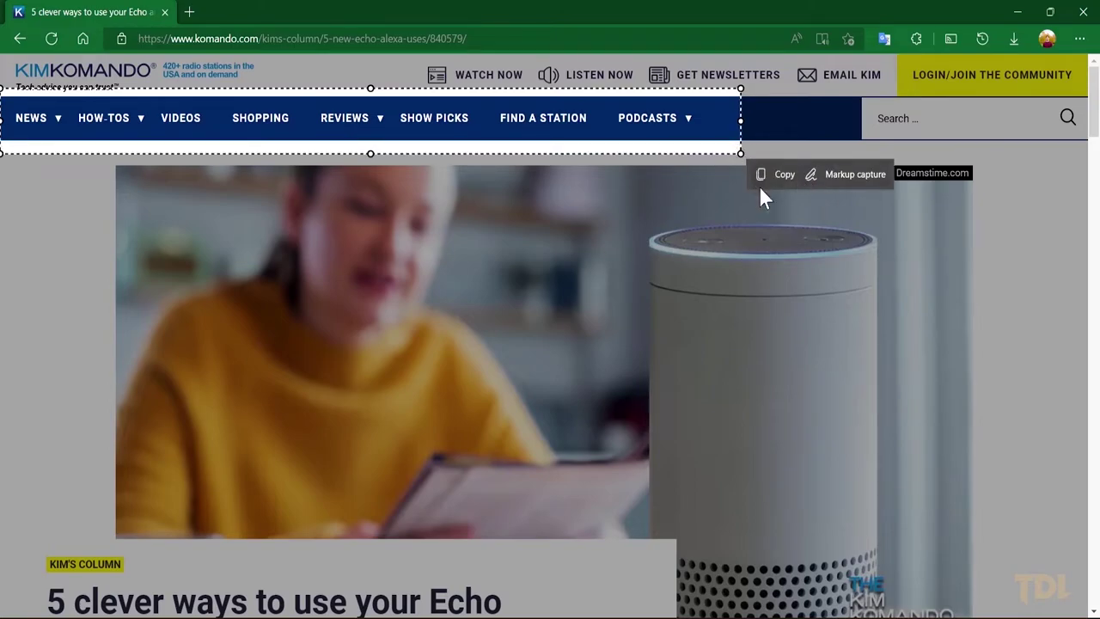
pyautogui.click(812, 179)
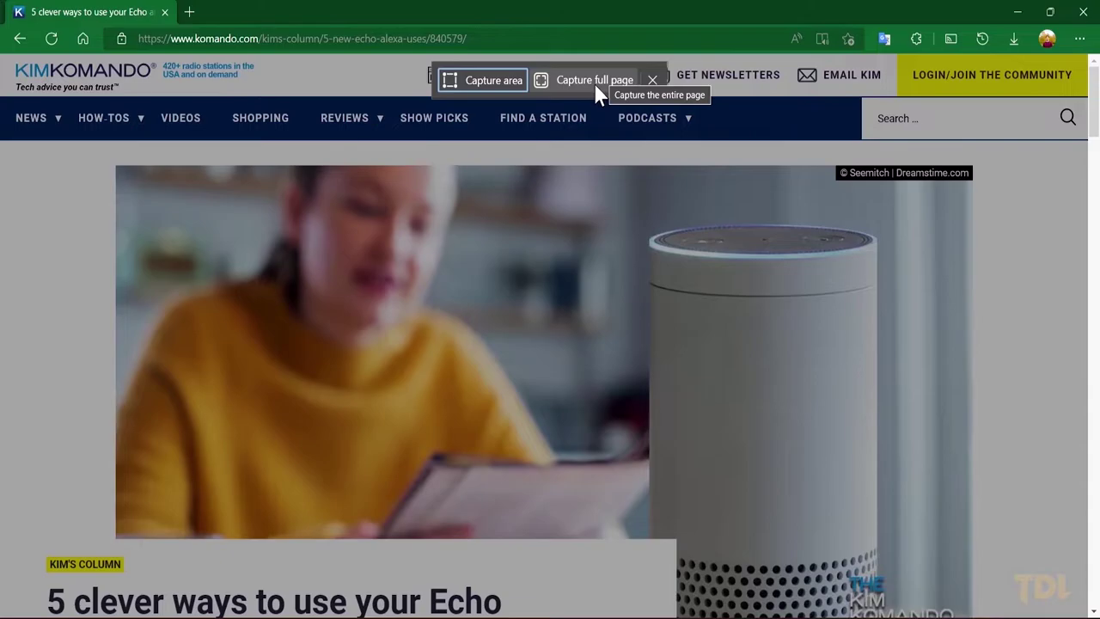
pyautogui.click(593, 83)
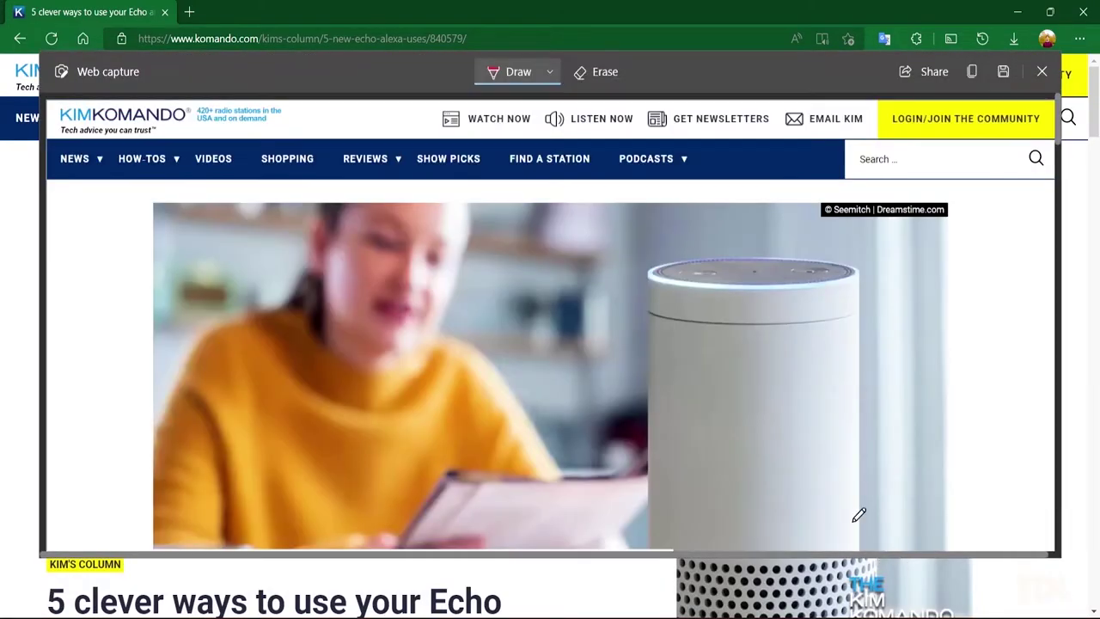
pyautogui.scroll(-15, 733, 375)
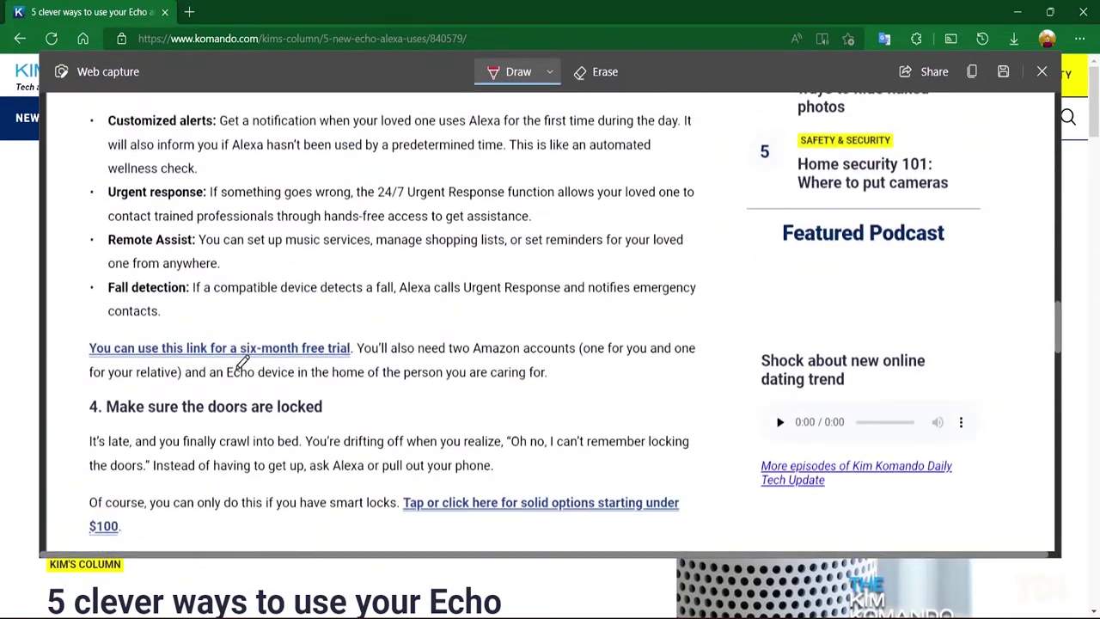
# Step: Draw a red mark on the page capture and save it
pyautogui.click(550, 72)
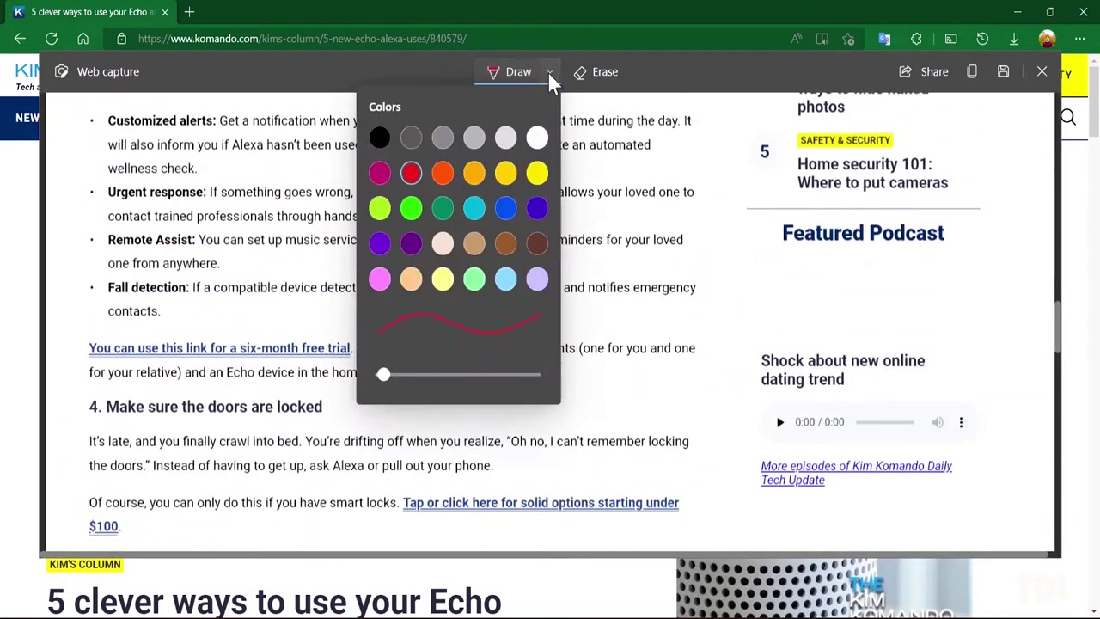
pyautogui.click(550, 72)
pyautogui.moveTo(75, 406)
pyautogui.mouseDown()
pyautogui.moveTo(272, 410)
pyautogui.moveTo(79, 412)
pyautogui.mouseUp()
pyautogui.scroll(10, 361, 378)
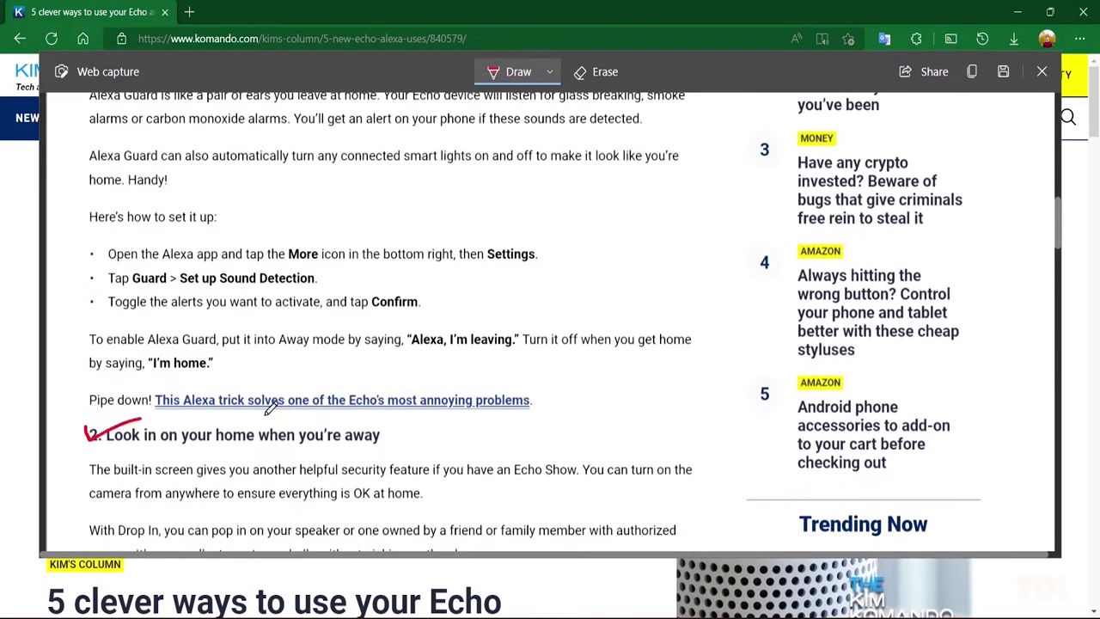
pyautogui.scroll(2, 269, 408)
pyautogui.click(1001, 72)
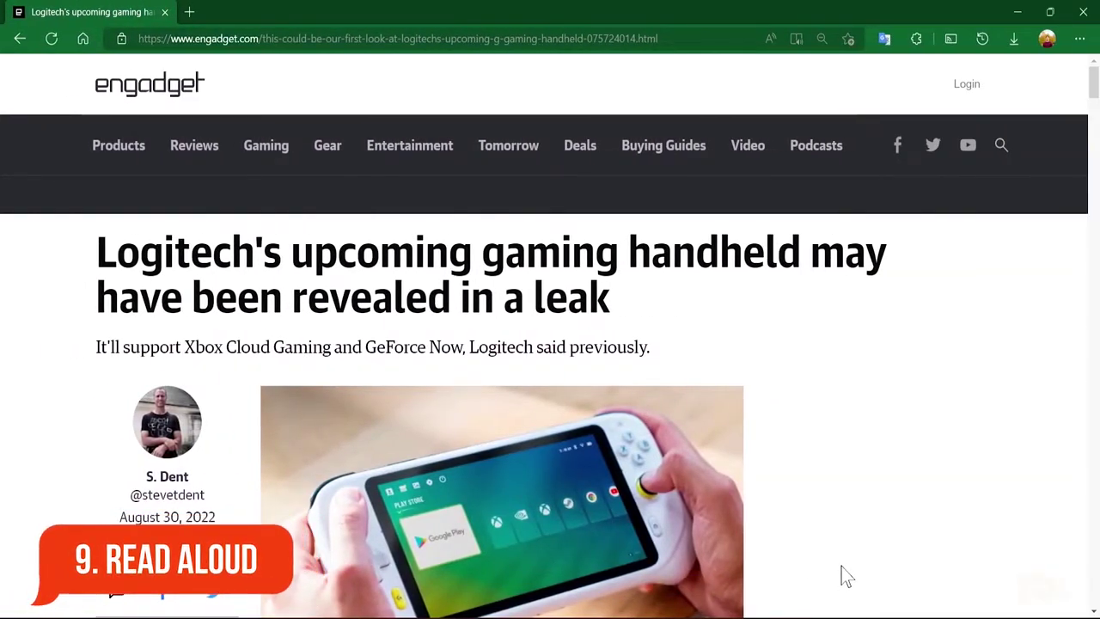
# Step: Scroll through the Logitech handheld article and start Read aloud on it
pyautogui.scroll(-15, 846, 575)
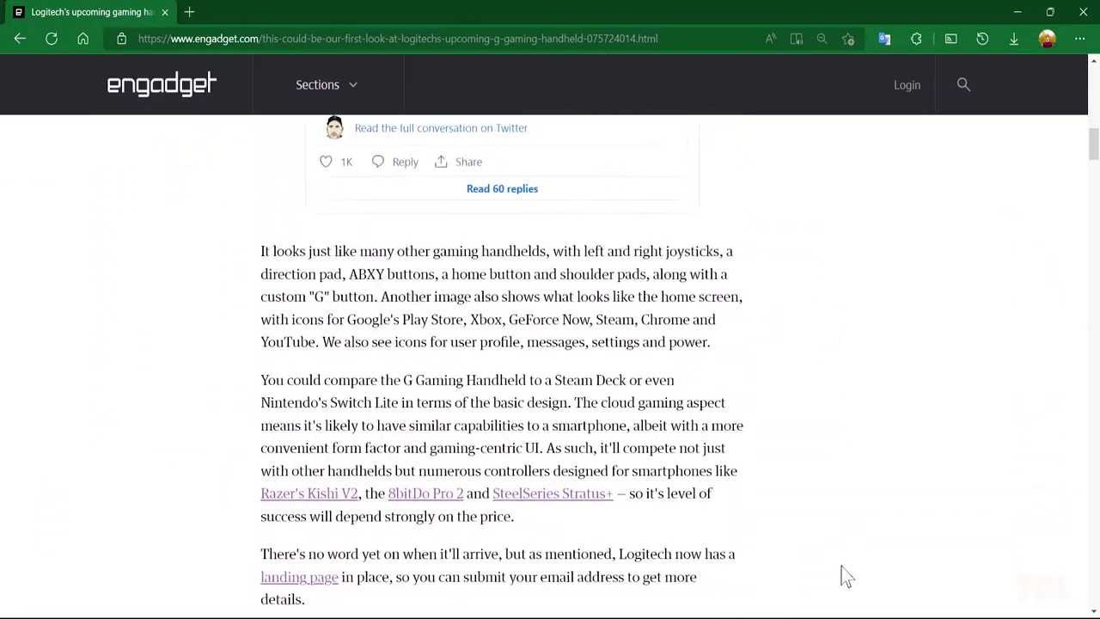
pyautogui.scroll(-8, 846, 576)
pyautogui.scroll(-10, 847, 575)
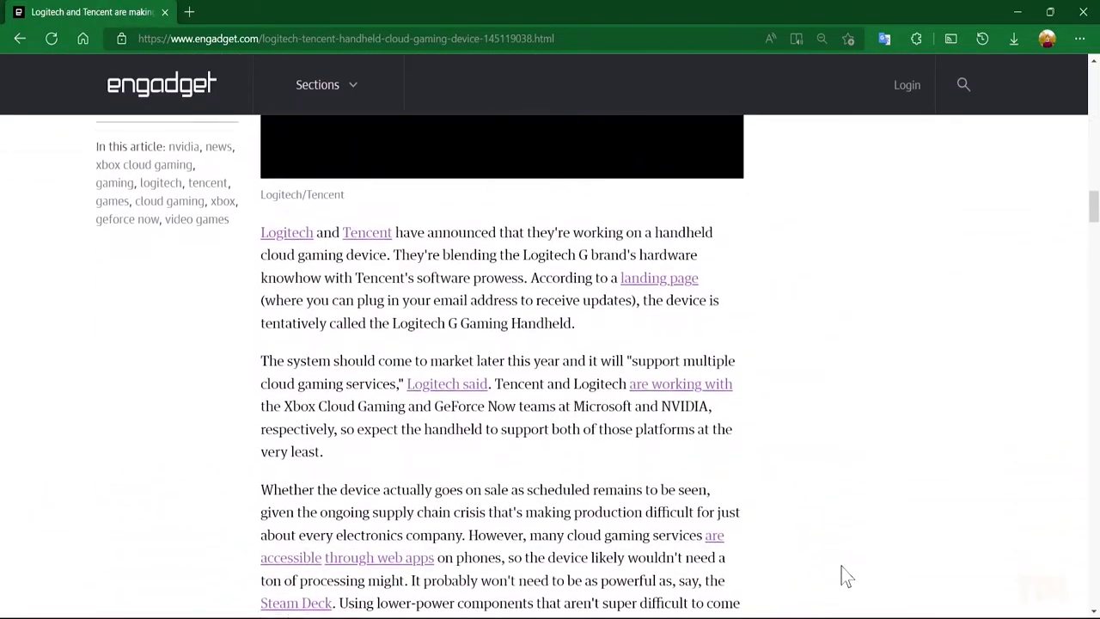
pyautogui.scroll(-10, 846, 575)
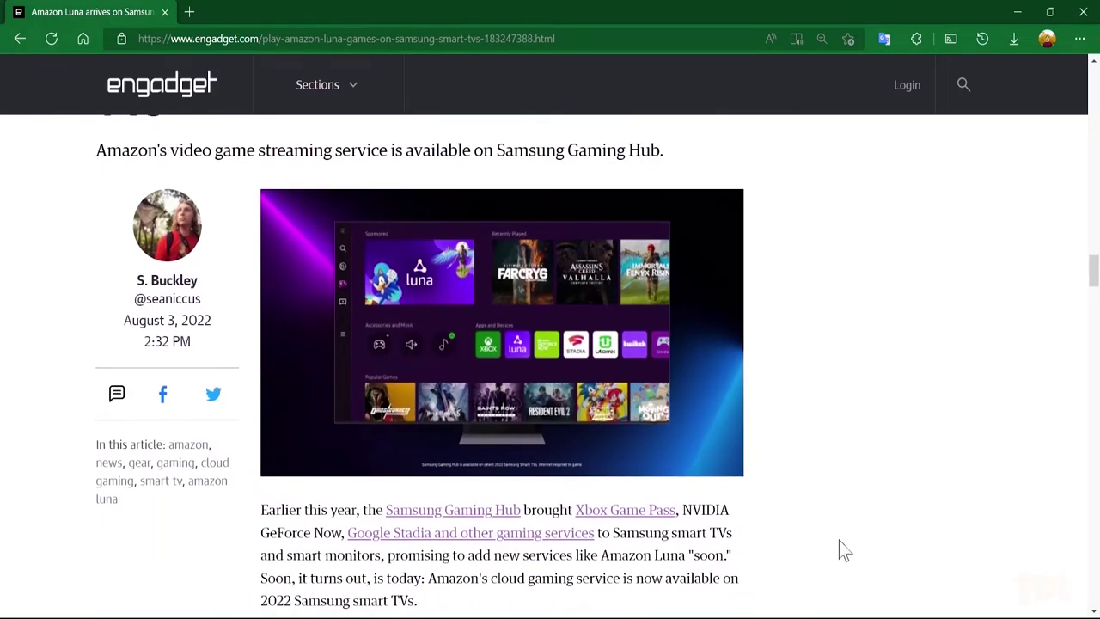
pyautogui.click(768, 47)
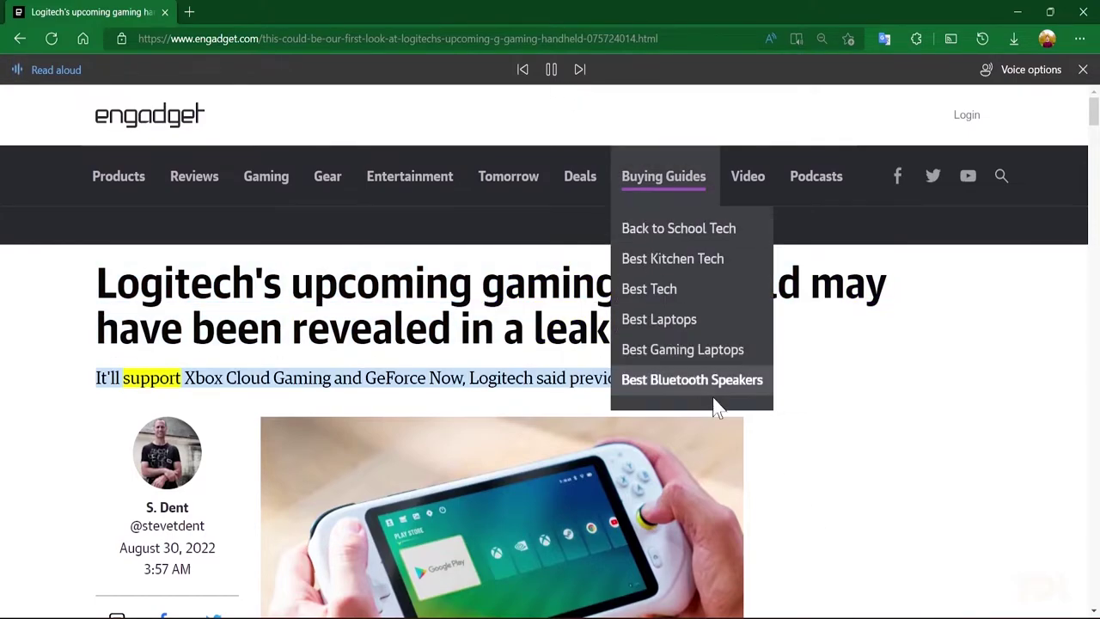
# Step: Push the read-aloud speed toward Fast in the voice options
pyautogui.scroll(-6, 715, 403)
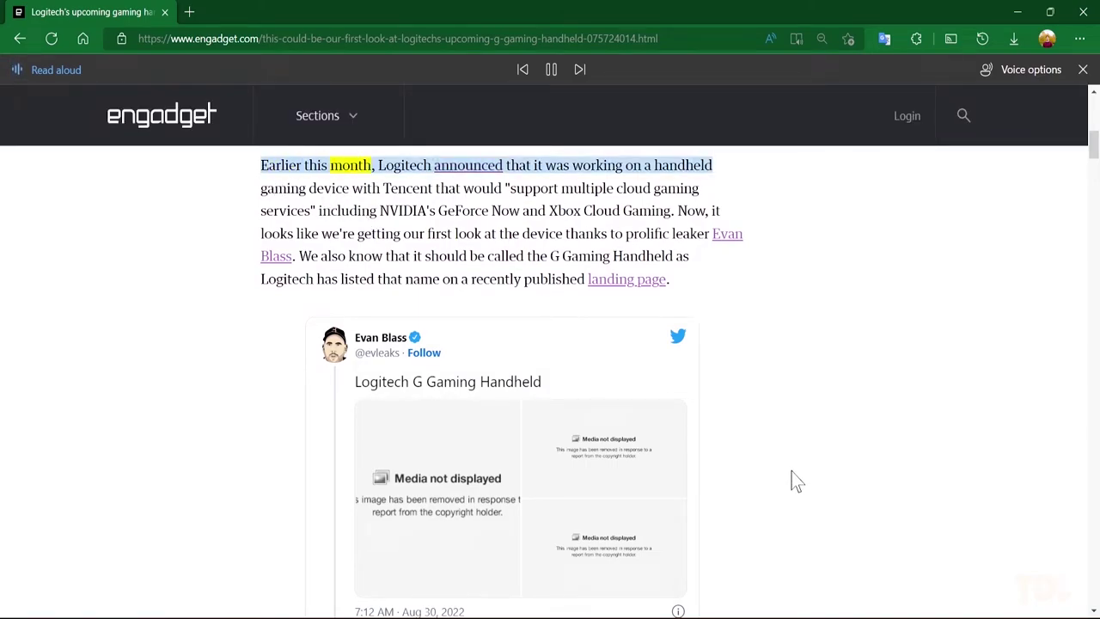
pyautogui.click(998, 69)
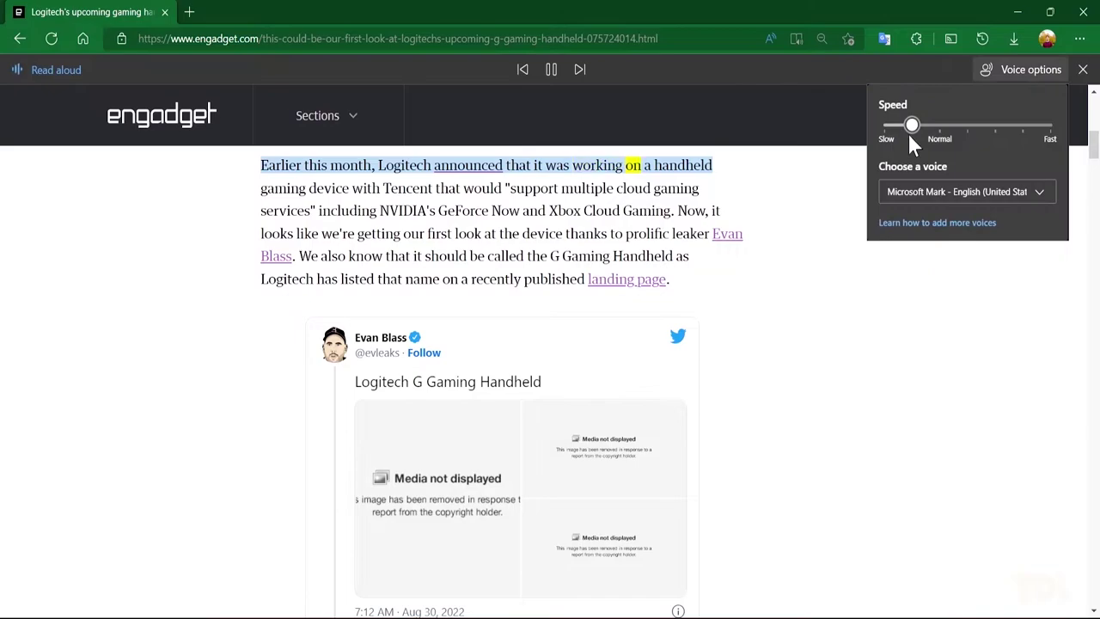
pyautogui.moveTo(911, 129); pyautogui.dragTo(1020, 129)
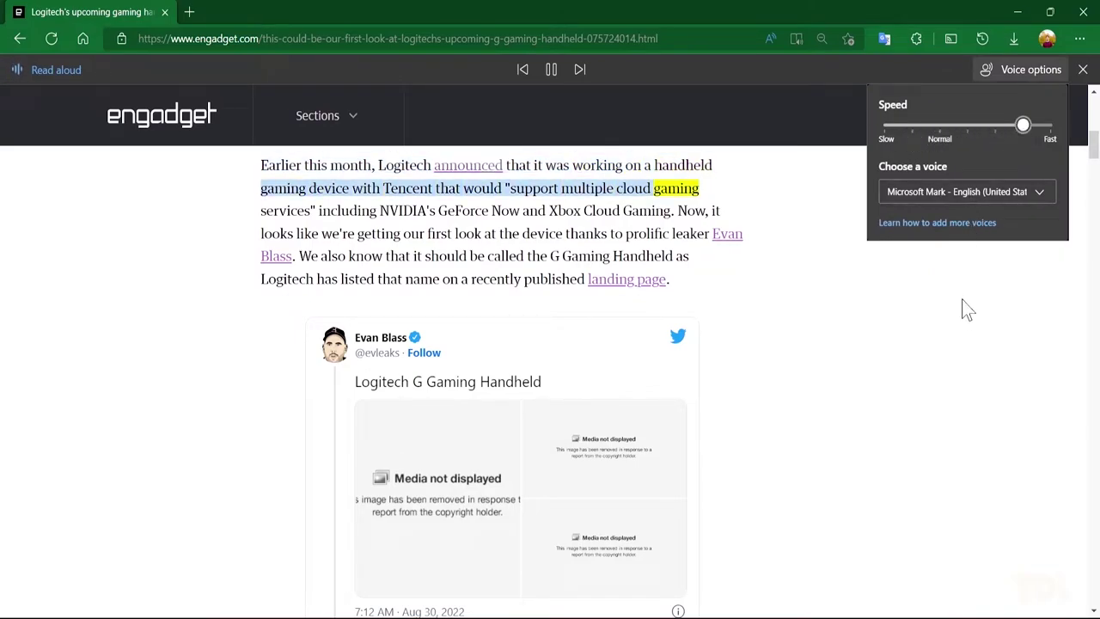
# Step: Choose the Microsoft Roi Online (Natural) Galician voice and return speed to Normal
pyautogui.click(959, 194)
pyautogui.scroll(-20, 878, 361)
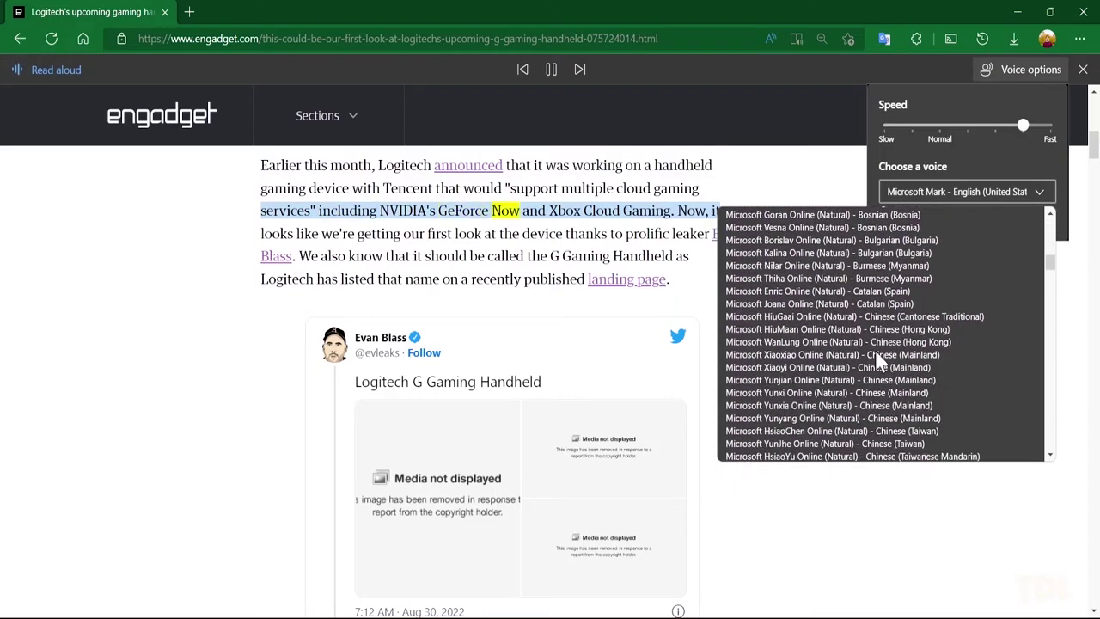
pyautogui.scroll(-10, 877, 356)
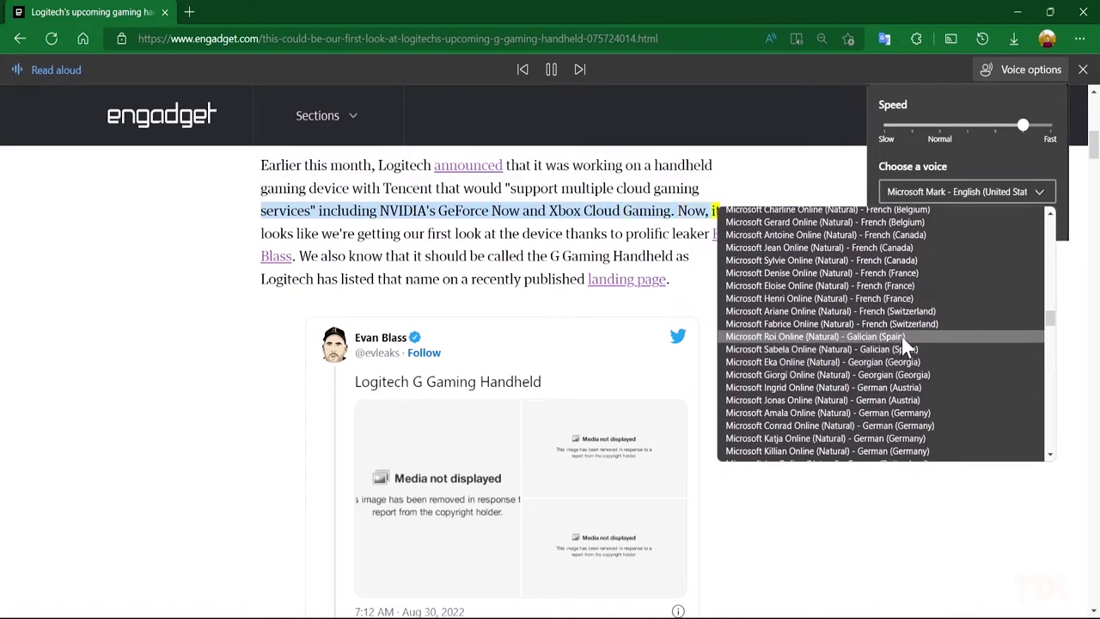
pyautogui.click(902, 343)
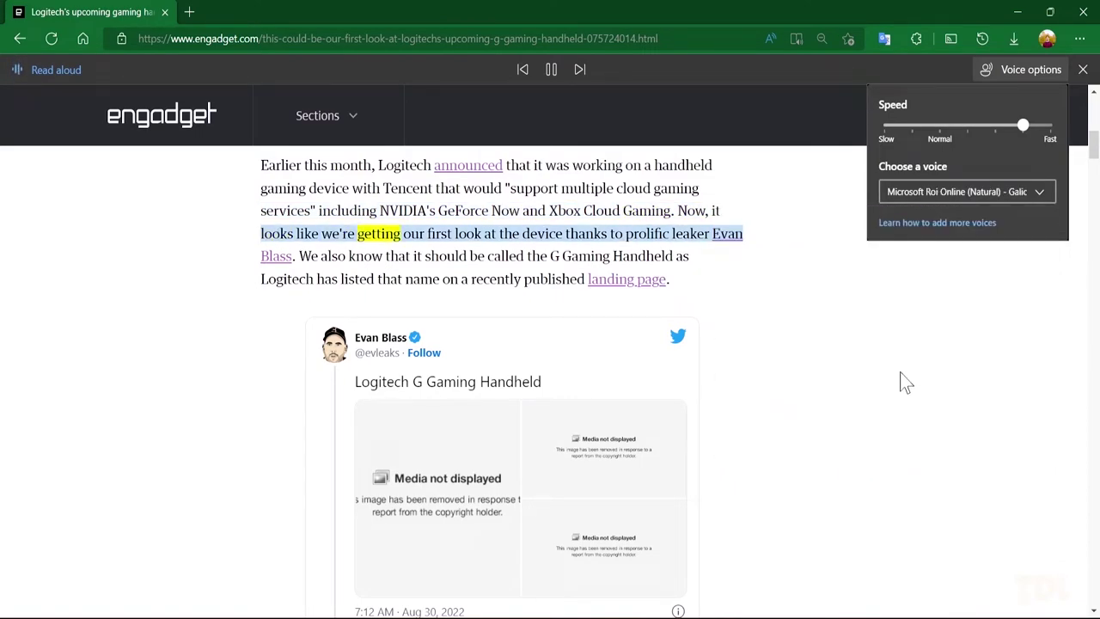
pyautogui.click(939, 126)
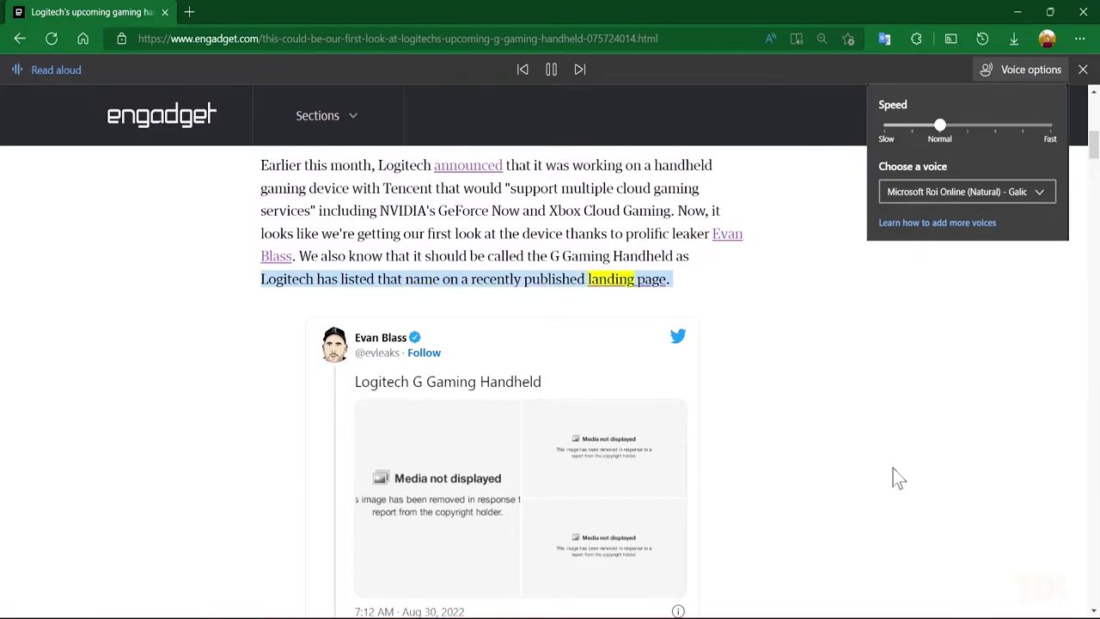
pyautogui.scroll(-15, 898, 478)
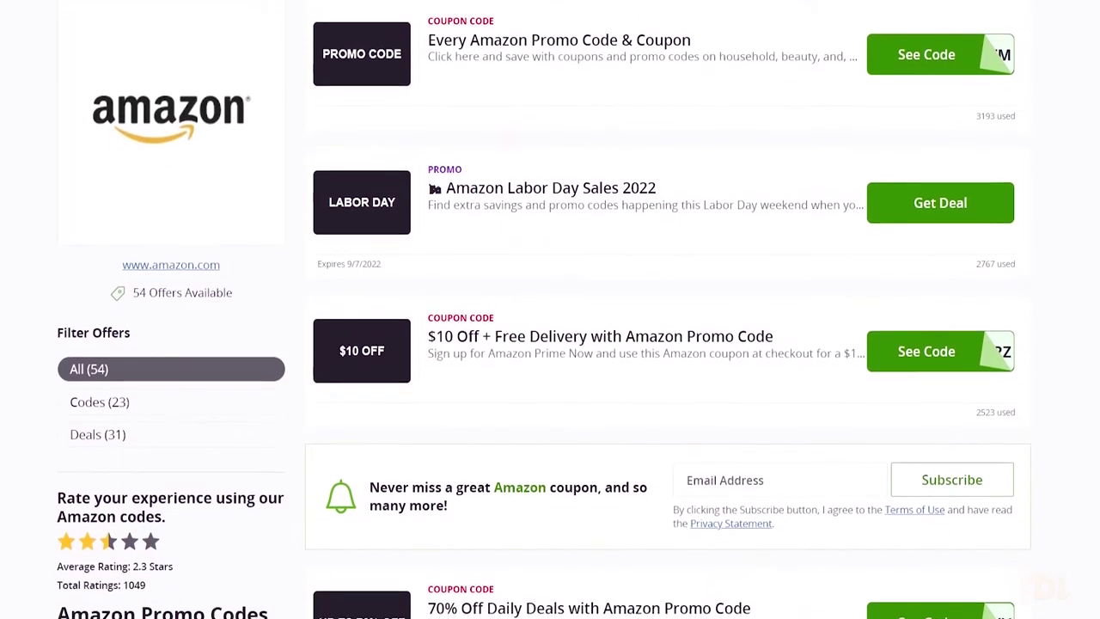
# Step: Fill Amazon's checkout code field with Edge's suggested 100PRIME coupon
pyautogui.scroll(-3, 550, 309)
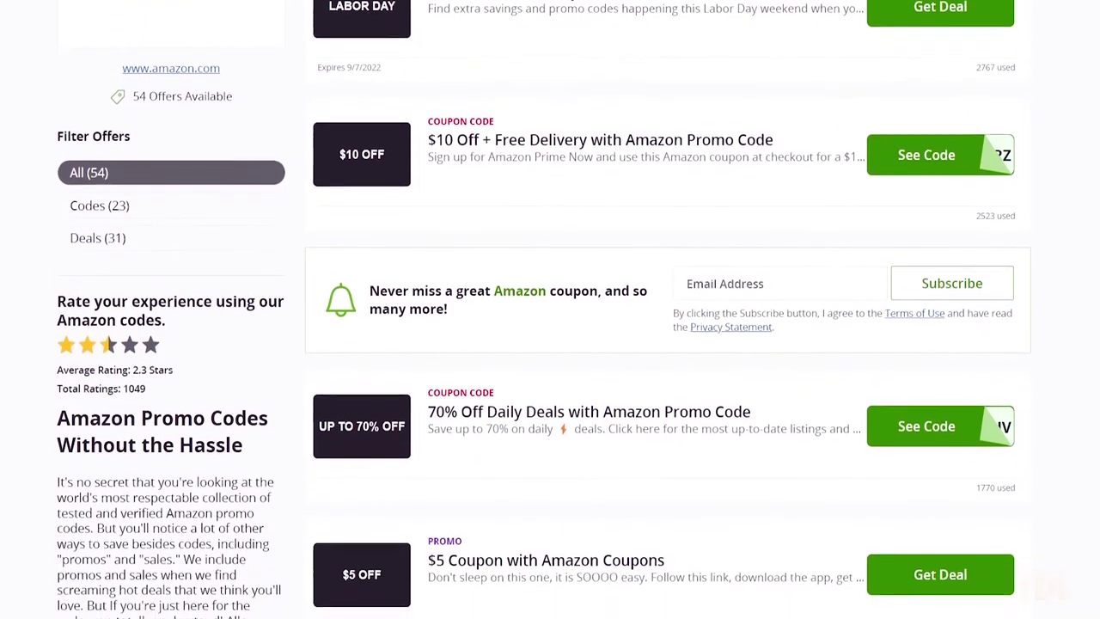
pyautogui.scroll(-1, 550, 309)
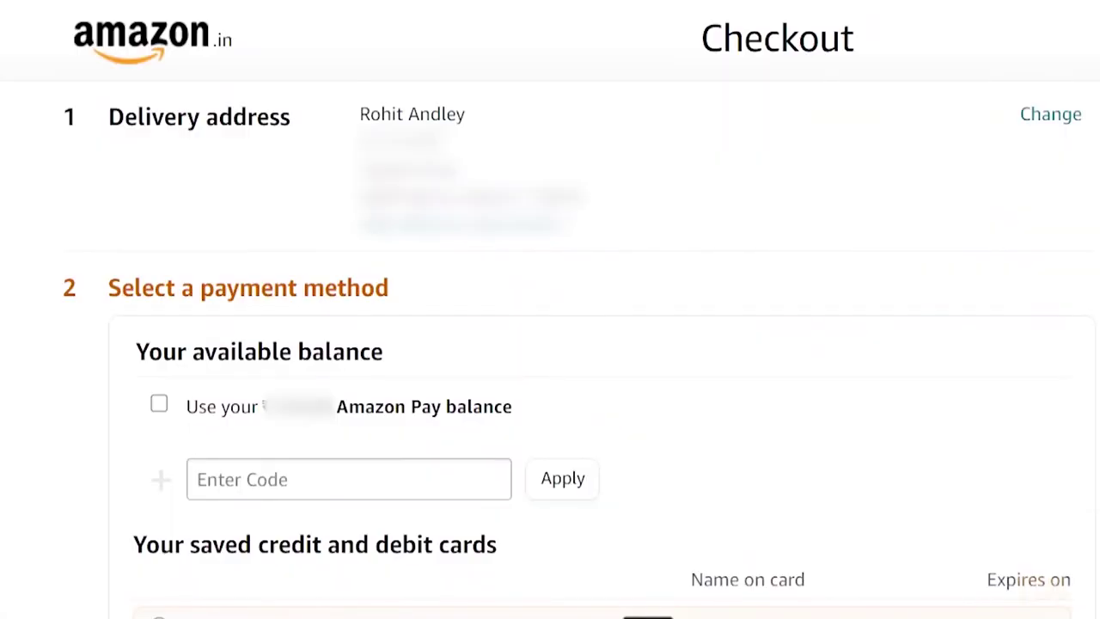
pyautogui.click(379, 479)
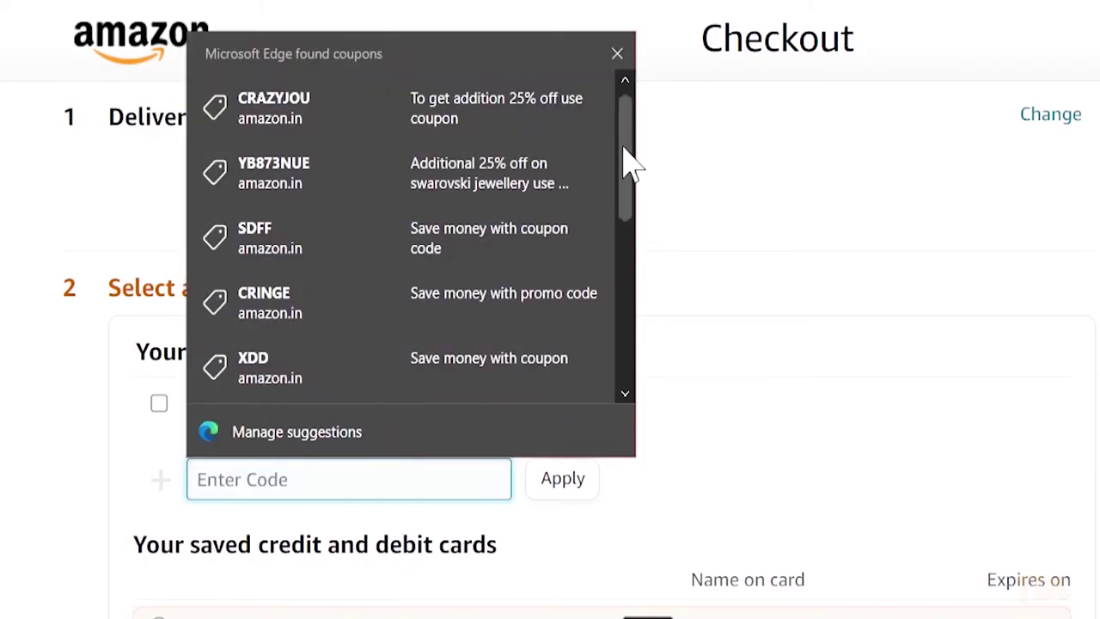
pyautogui.moveTo(624, 163); pyautogui.dragTo(614, 337)
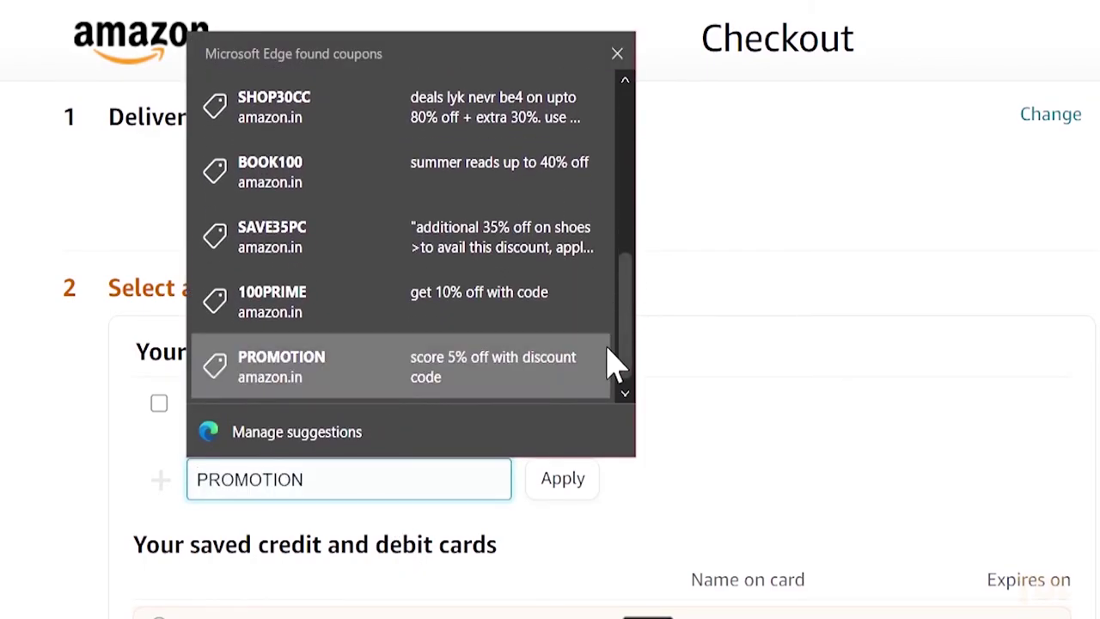
pyautogui.click(567, 326)
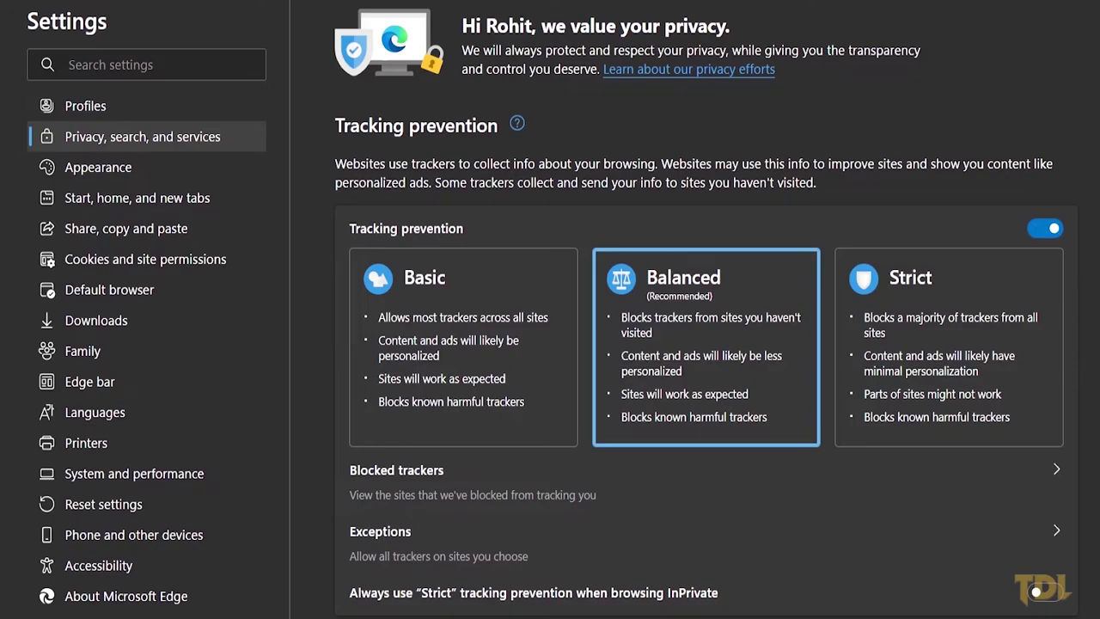
# Step: Switch on 'Save time and money with Shopping in Microsoft Edge' under Services
pyautogui.scroll(-20, 705, 343)
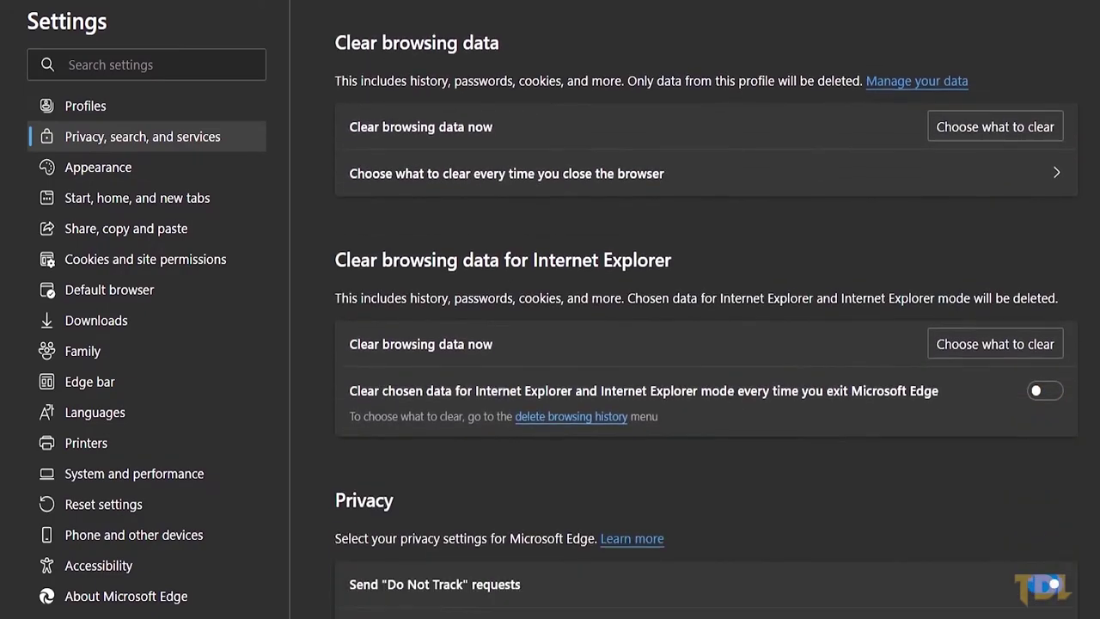
pyautogui.scroll(-10, 1085, 359)
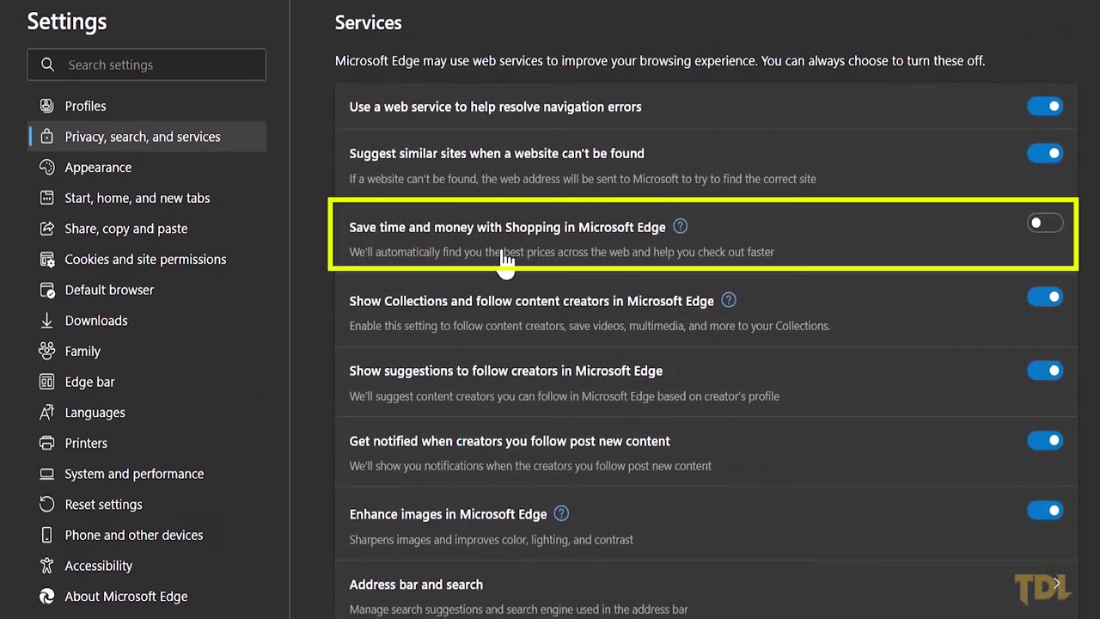
pyautogui.click(1046, 225)
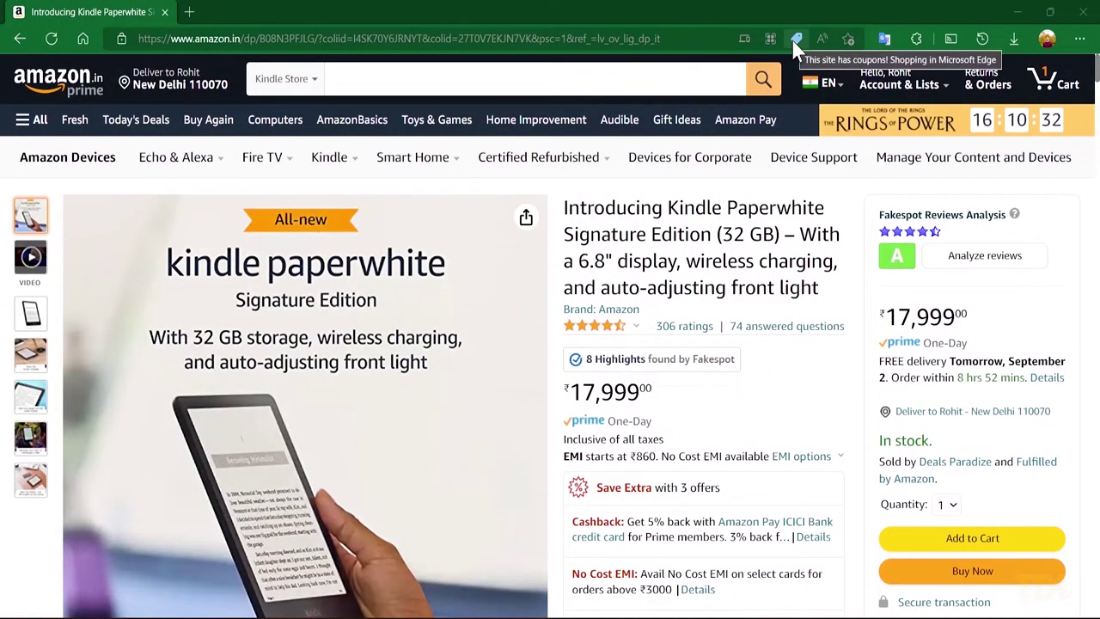
# Step: Expand Edge's shopping panel to see all coupons found for this checkout
pyautogui.click(794, 38)
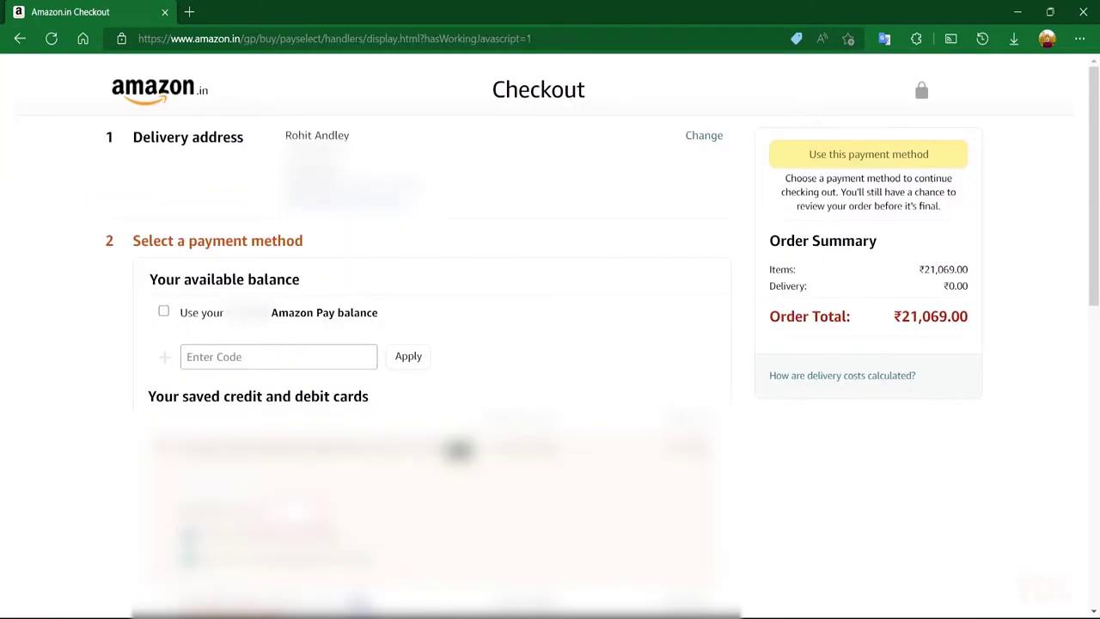
pyautogui.click(796, 41)
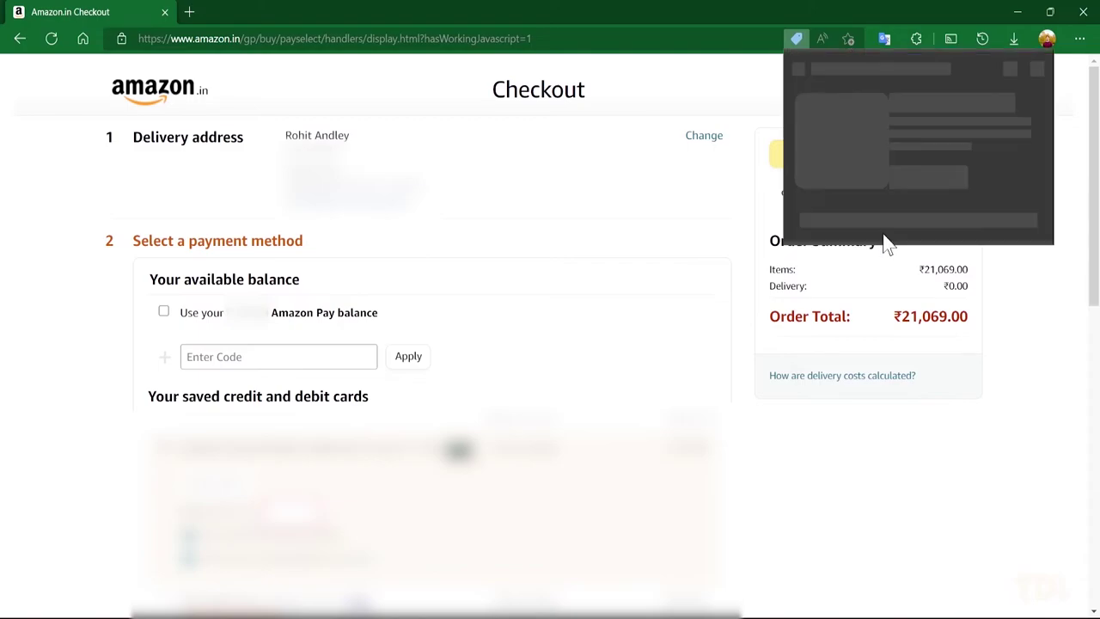
pyautogui.click(847, 240)
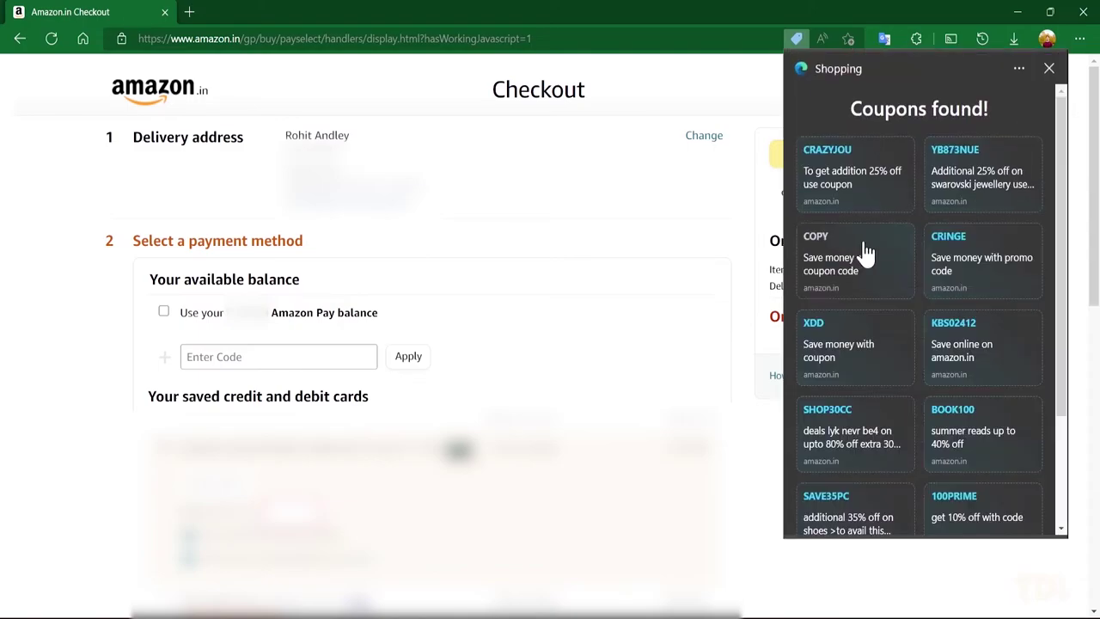
pyautogui.scroll(-3, 864, 253)
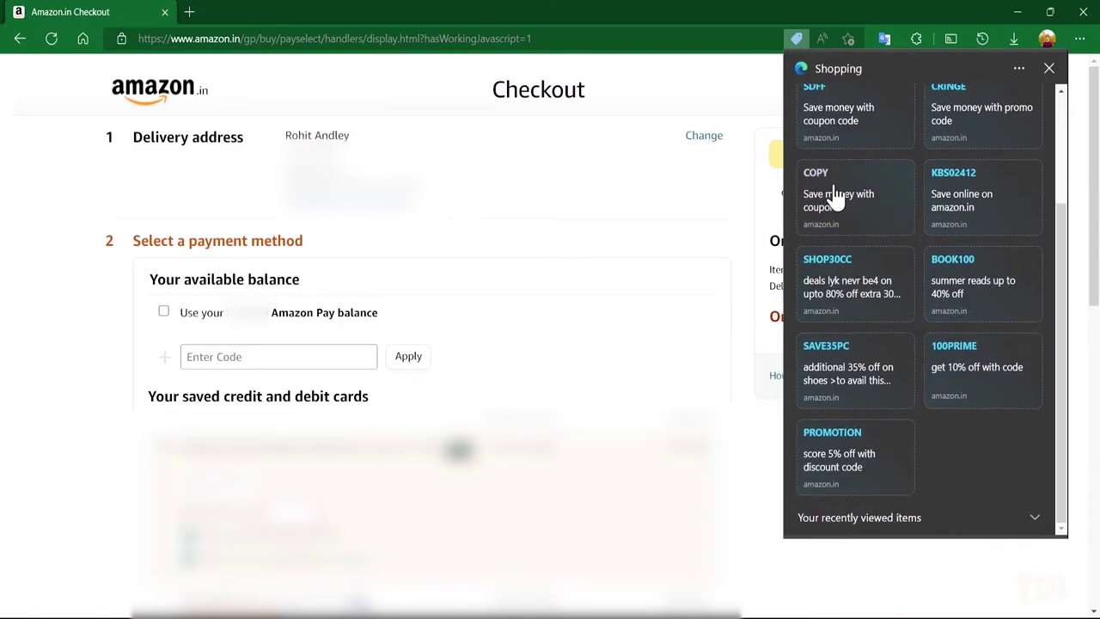
# Step: Show Edge's coupon suggestions, such as CRAZYJOU, beneath the empty Amazon code field
pyautogui.click(322, 352)
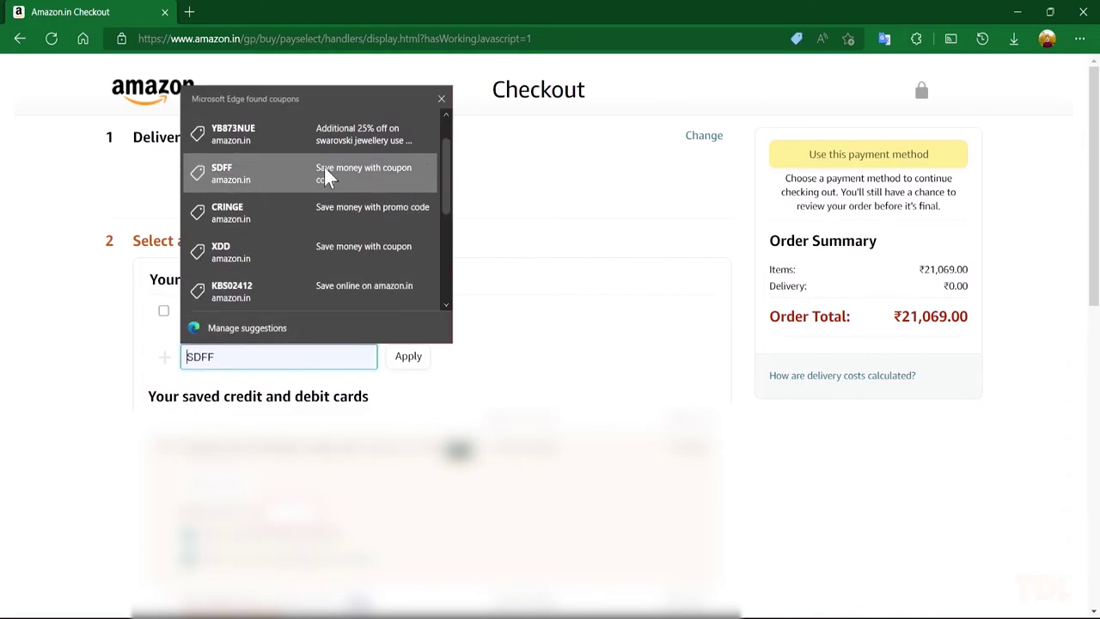
pyautogui.scroll(-3, 330, 211)
pyautogui.scroll(4, 371, 133)
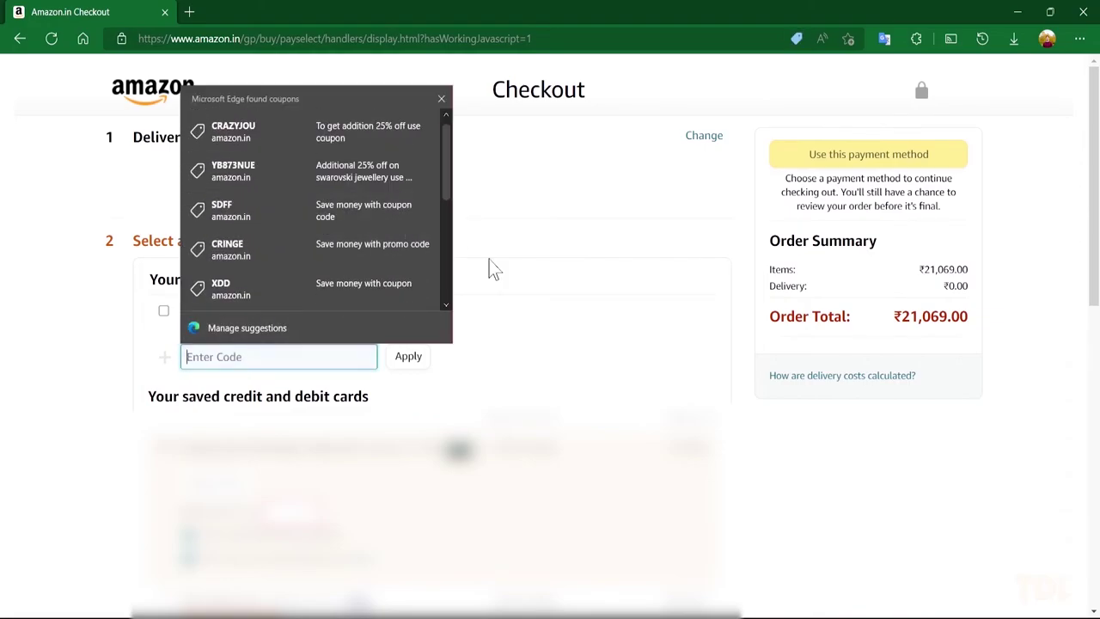